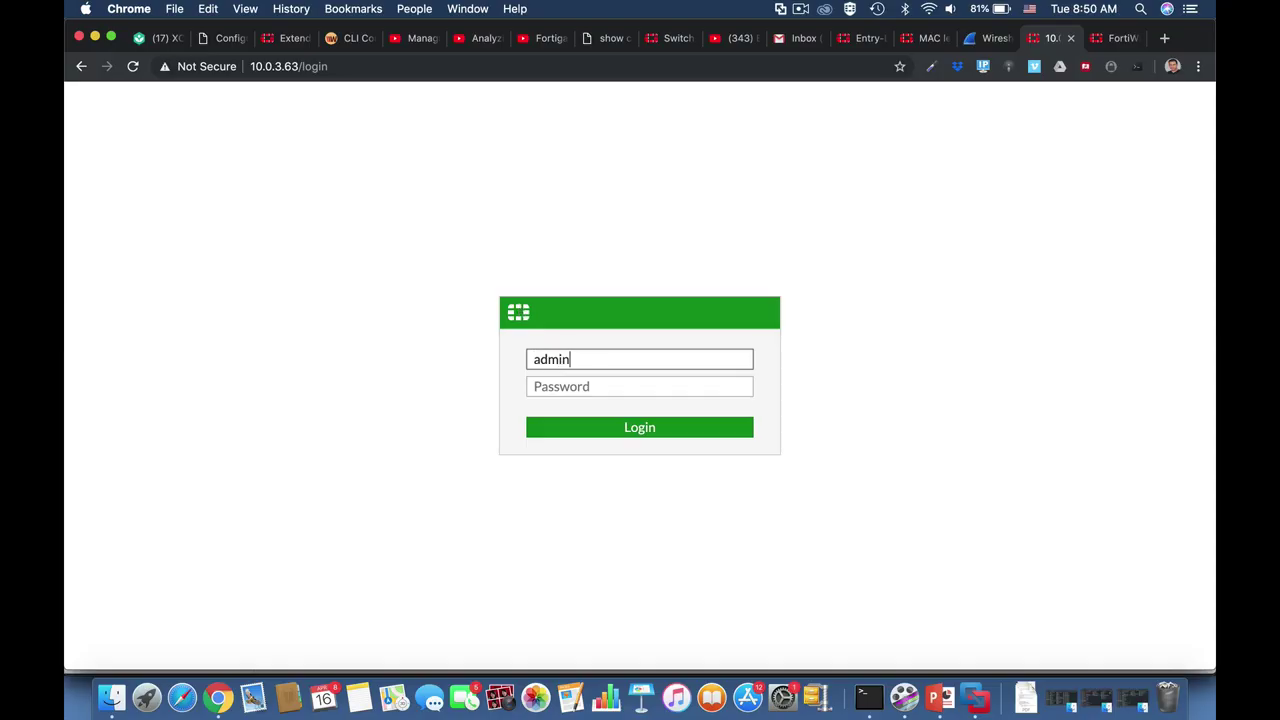
- Log in and open port1 for editing from the Interfaces list
left_click(714, 434)
left_click(160, 199)
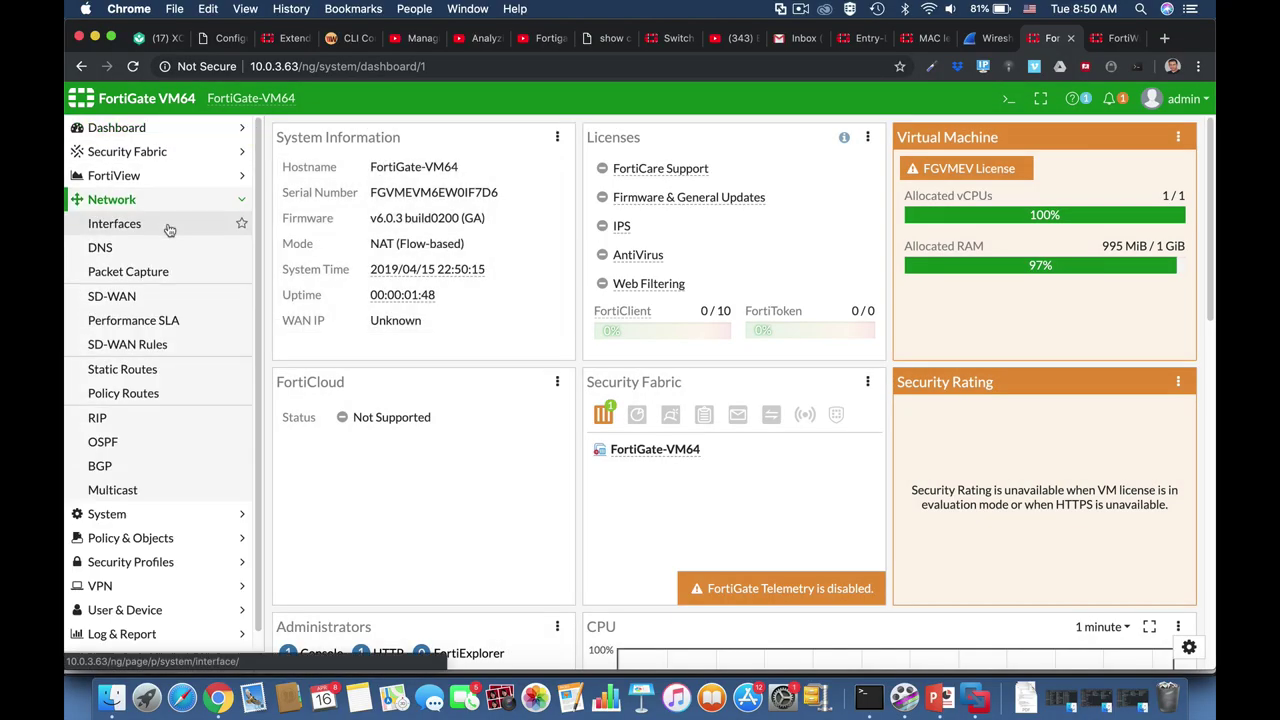
left_click(170, 225)
double_click(390, 303)
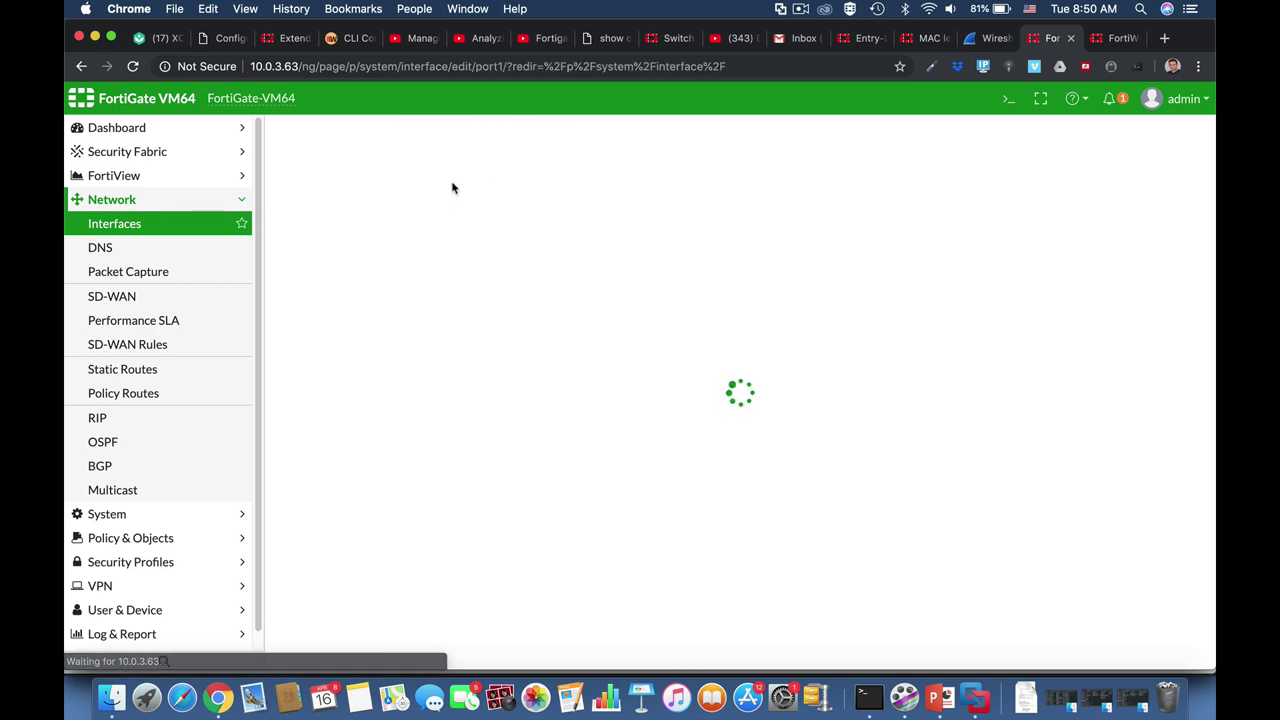
- Give port1 the alias LAN, the LAN role and manual addressing
left_click(452, 188)
left_click(400, 249)
left_click(443, 303)
left_click(440, 251)
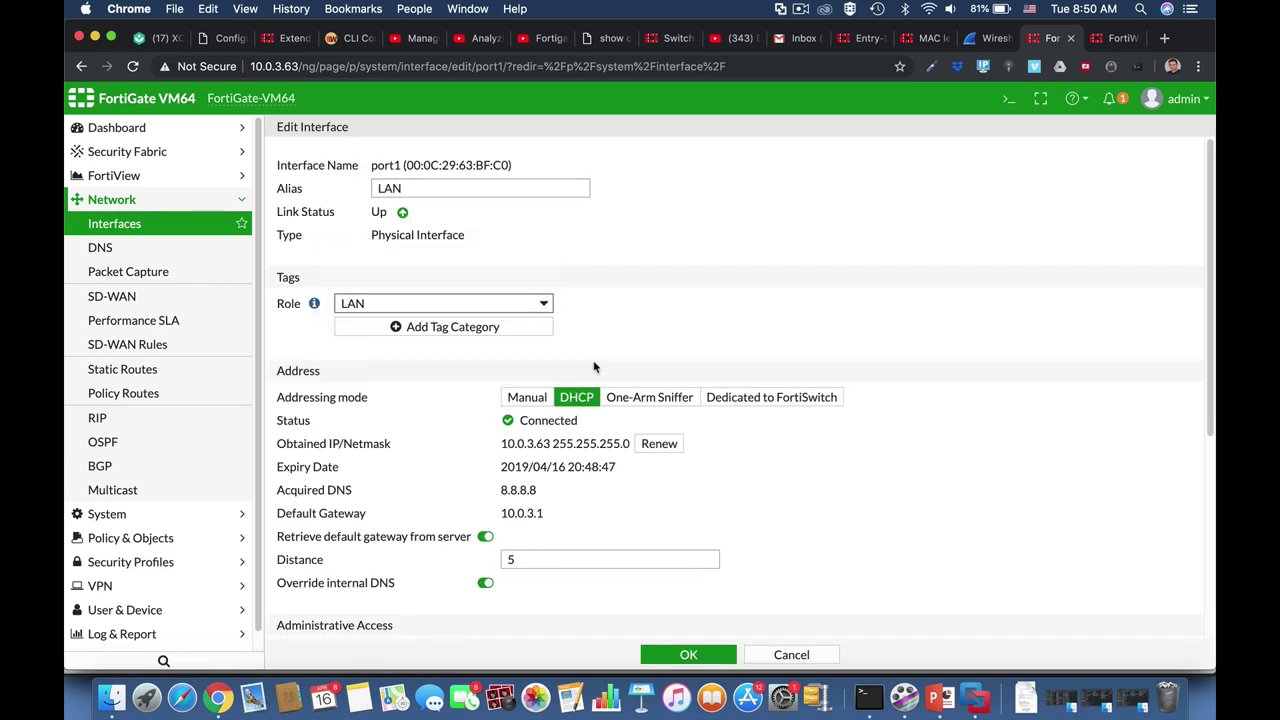
left_click(527, 397)
scroll(493, 483, "down", 3)
- Enable port1's DHCP server, remove the 10.0.3.64 range, turn on device detection, and save
left_click(286, 355)
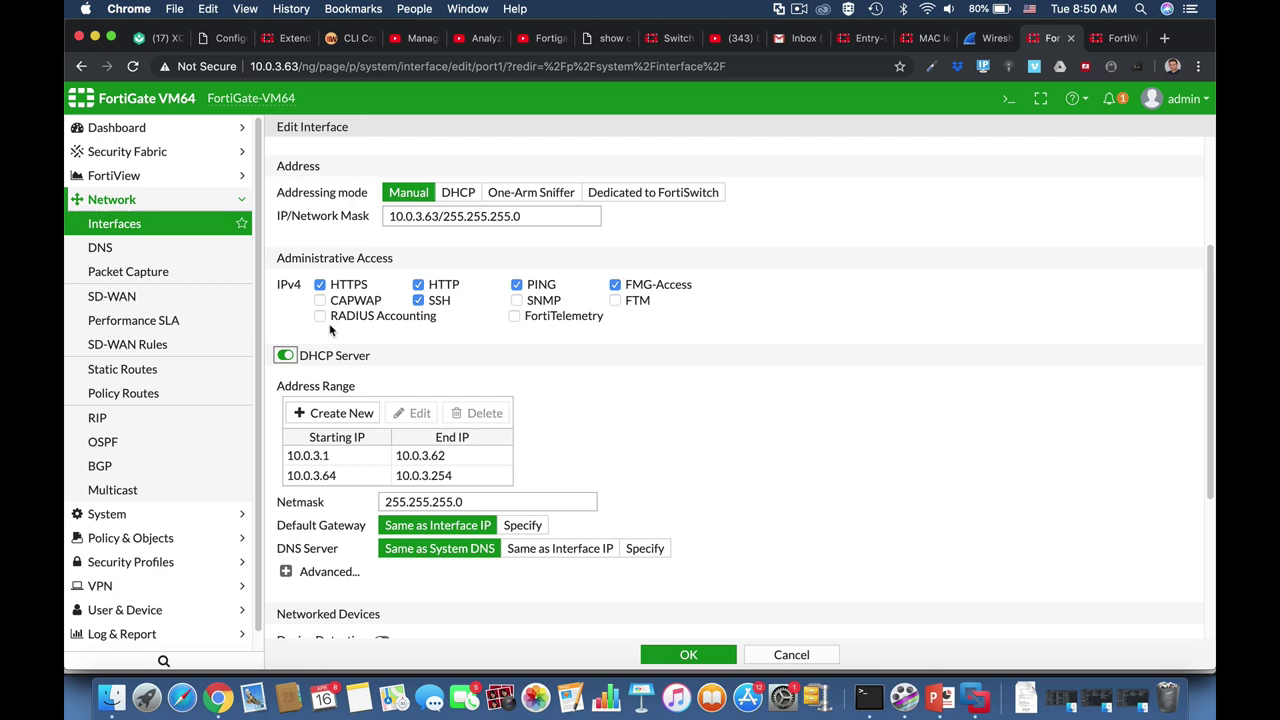
left_click(410, 476)
left_click(477, 413)
scroll(370, 420, "down", 3)
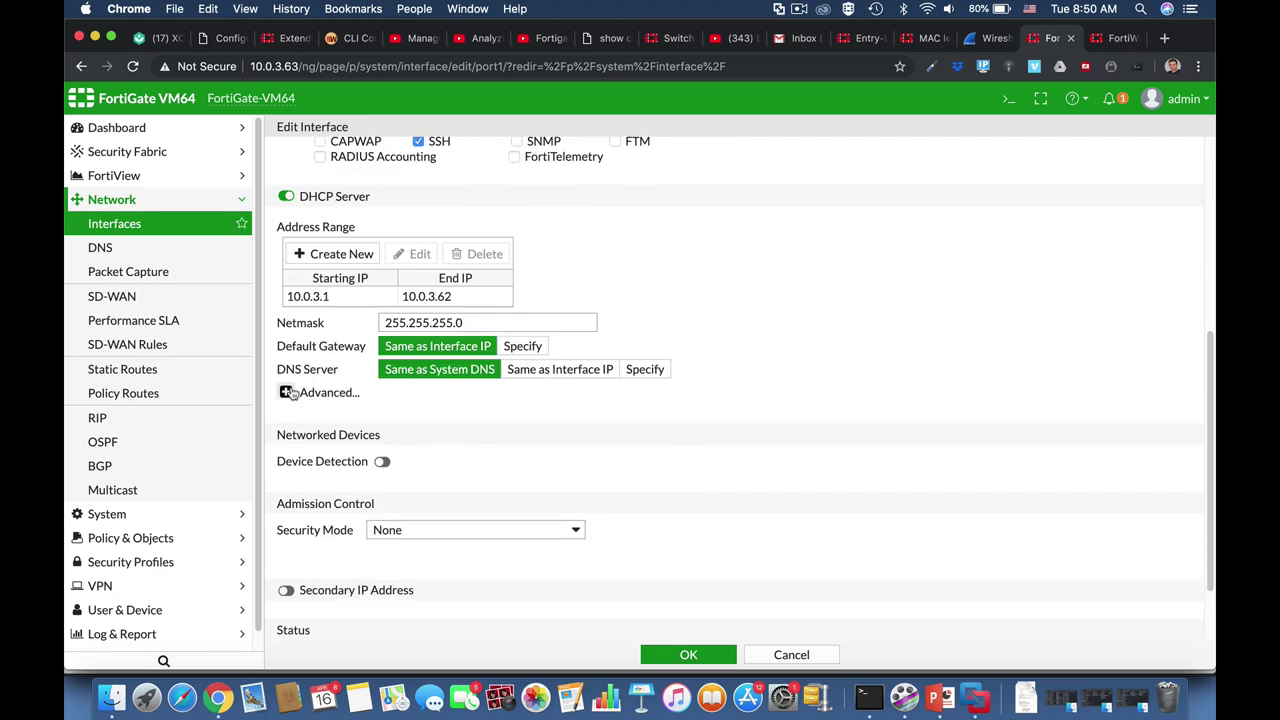
left_click(370, 391)
scroll(370, 388, "down", 3)
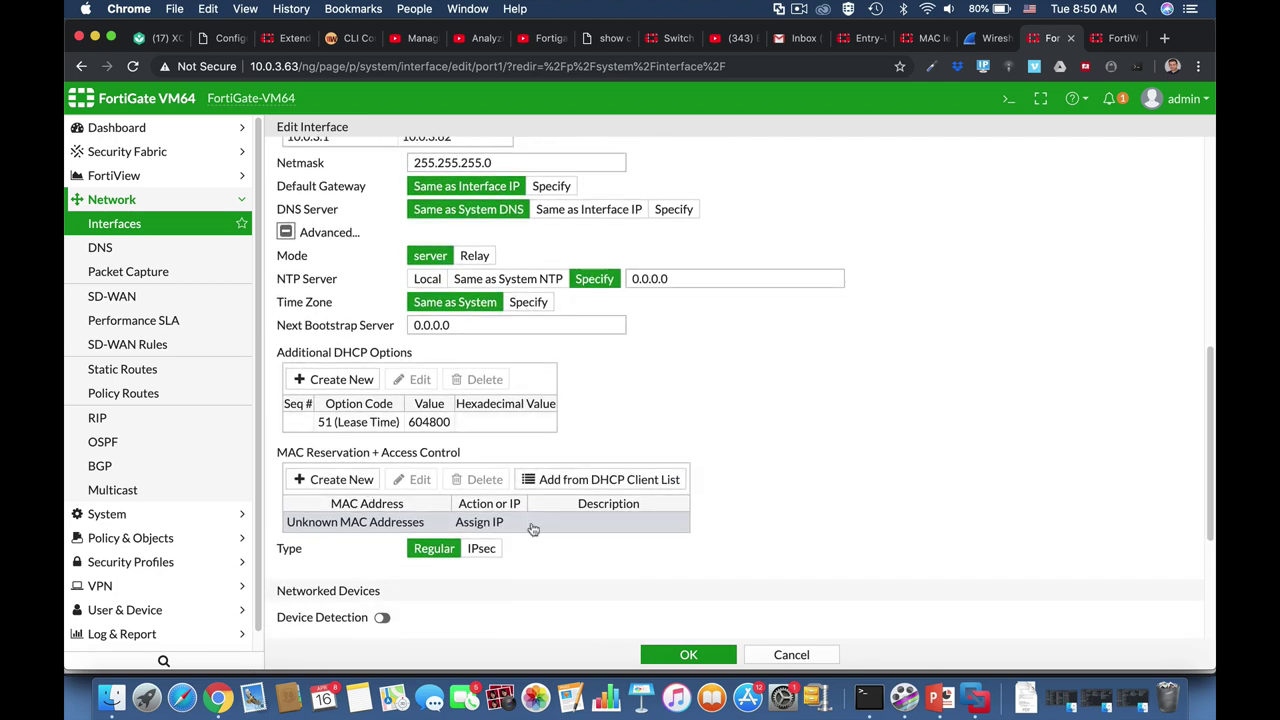
scroll(531, 528, "down", 5)
left_click(382, 377)
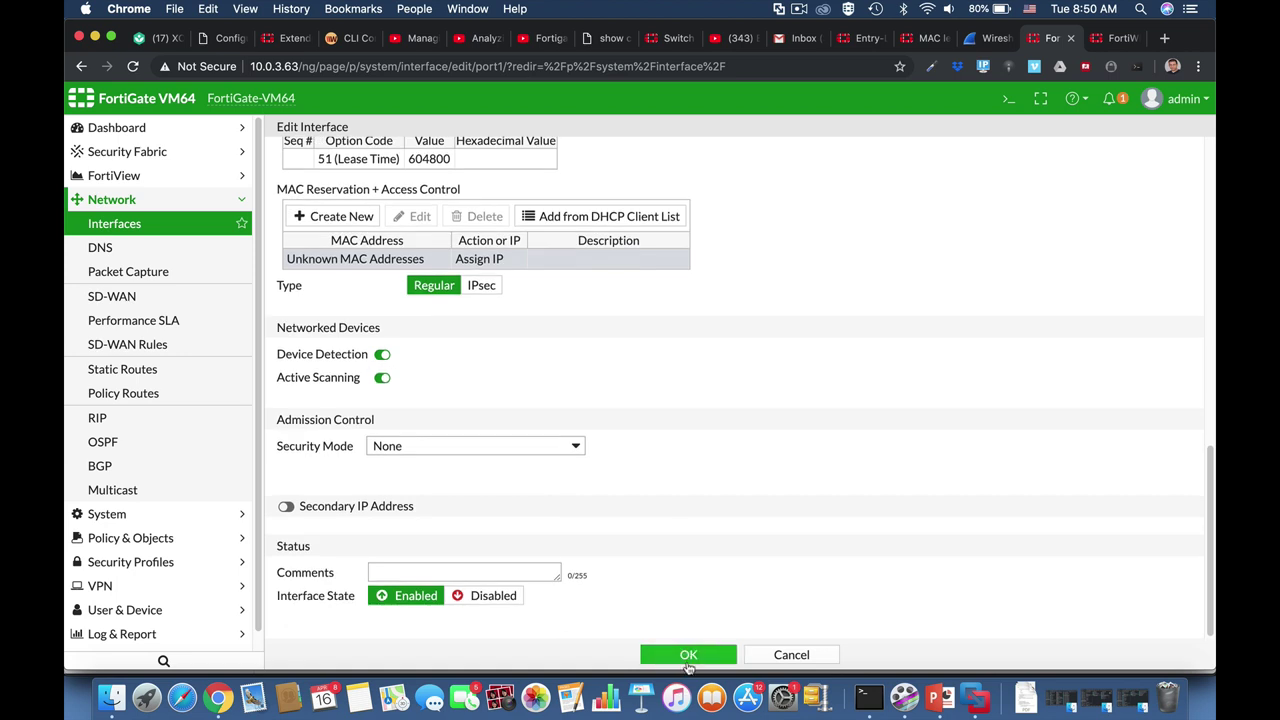
left_click(686, 654)
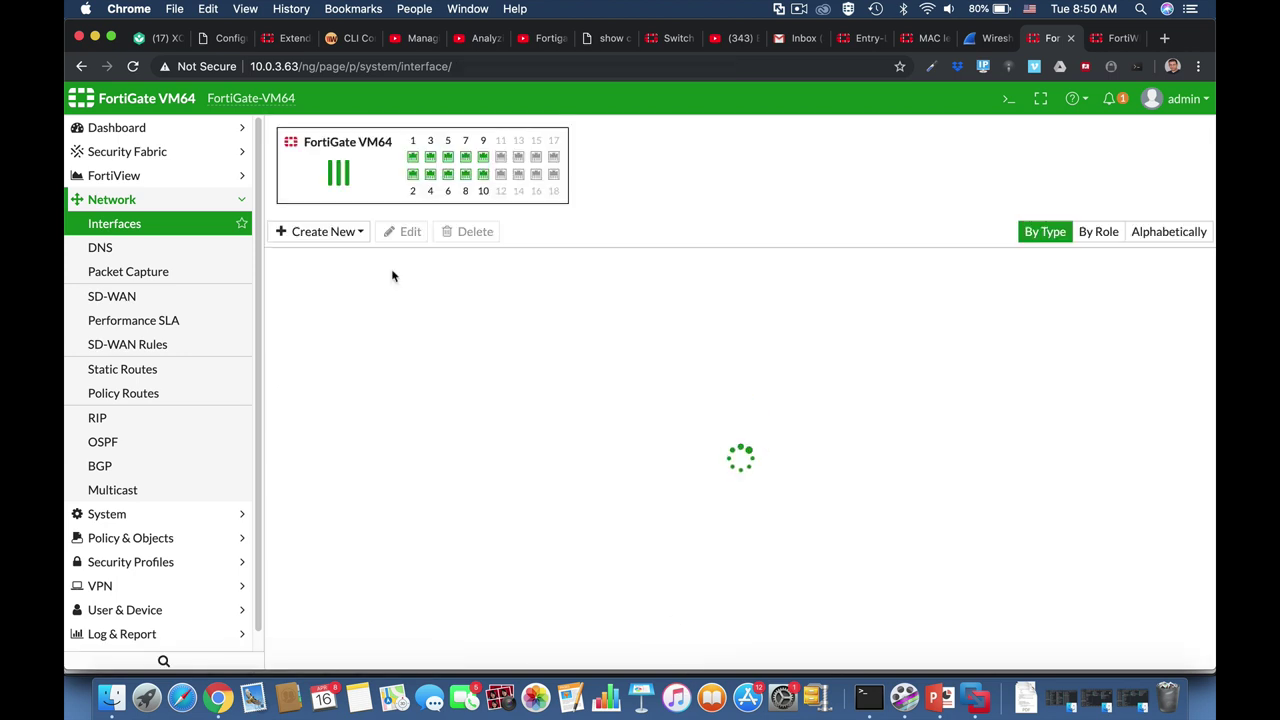
- Start a new static route from the Static Routes list
left_click(120, 513)
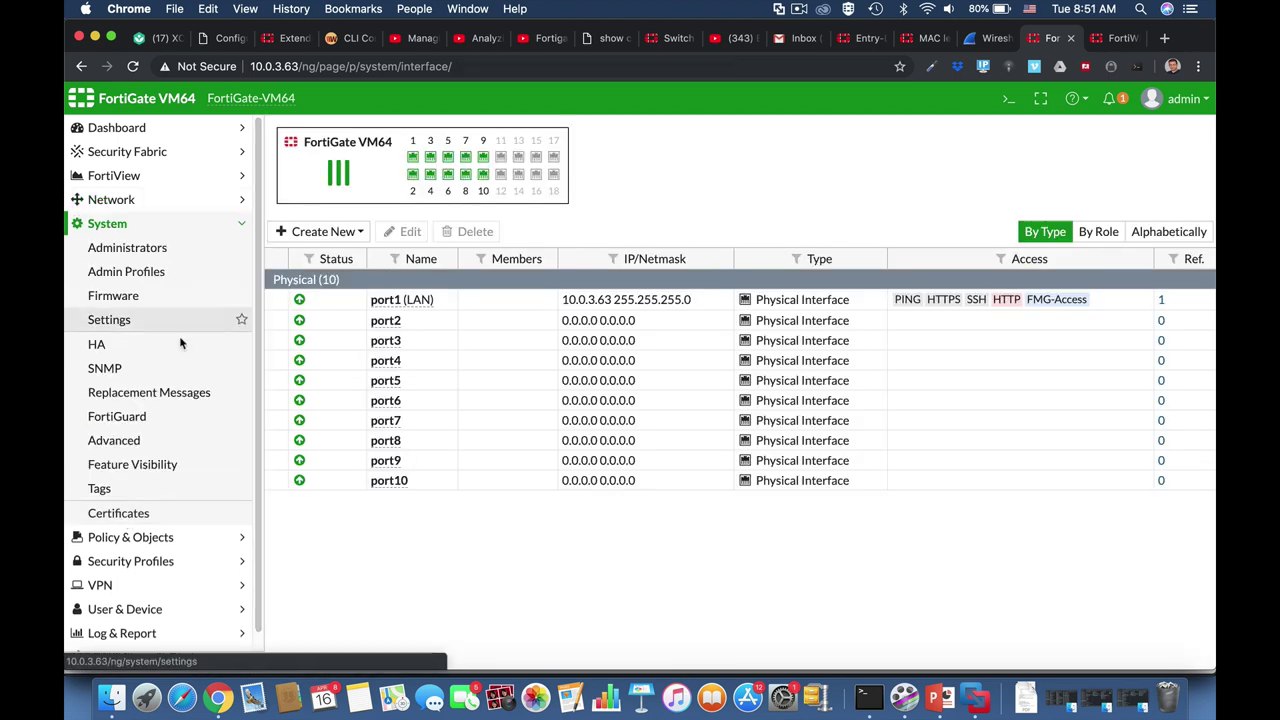
left_click(150, 199)
left_click(130, 369)
left_click(316, 131)
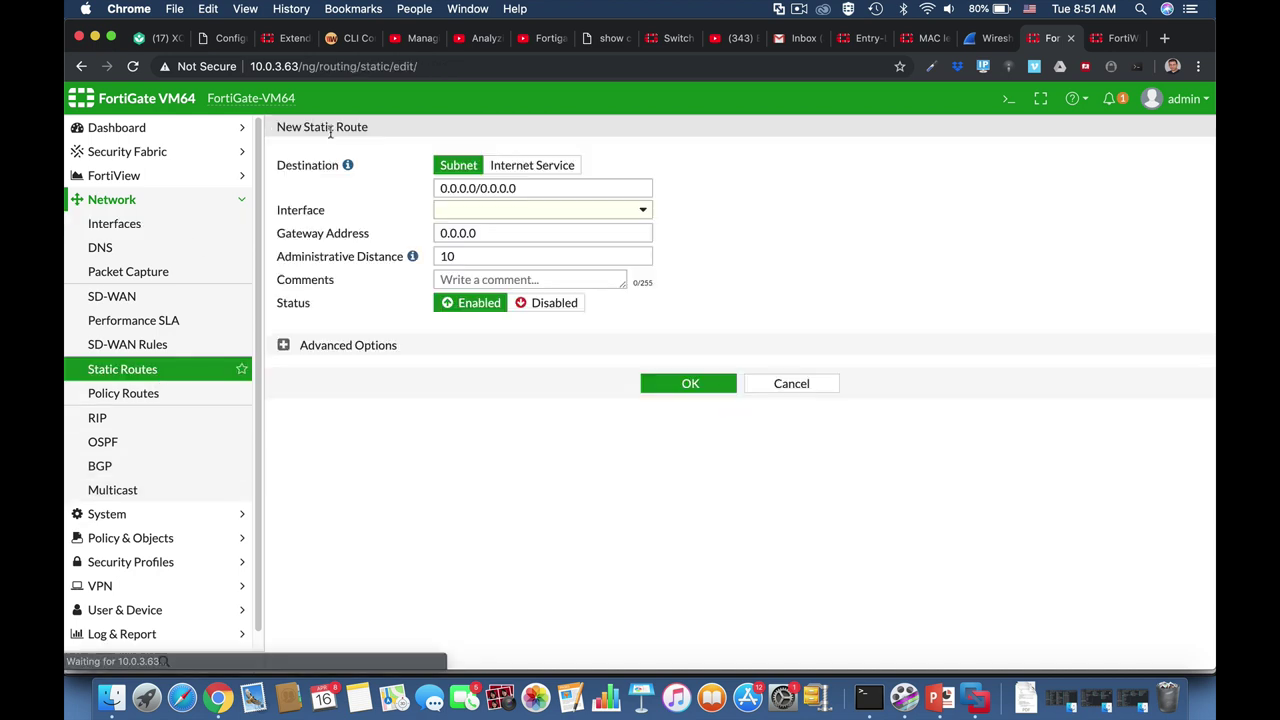
- Route 0.0.0.0/0 through LAN (port1) to gateway 10.0.3.1 and save it
left_click(483, 210)
left_click(490, 255)
left_click(485, 233)
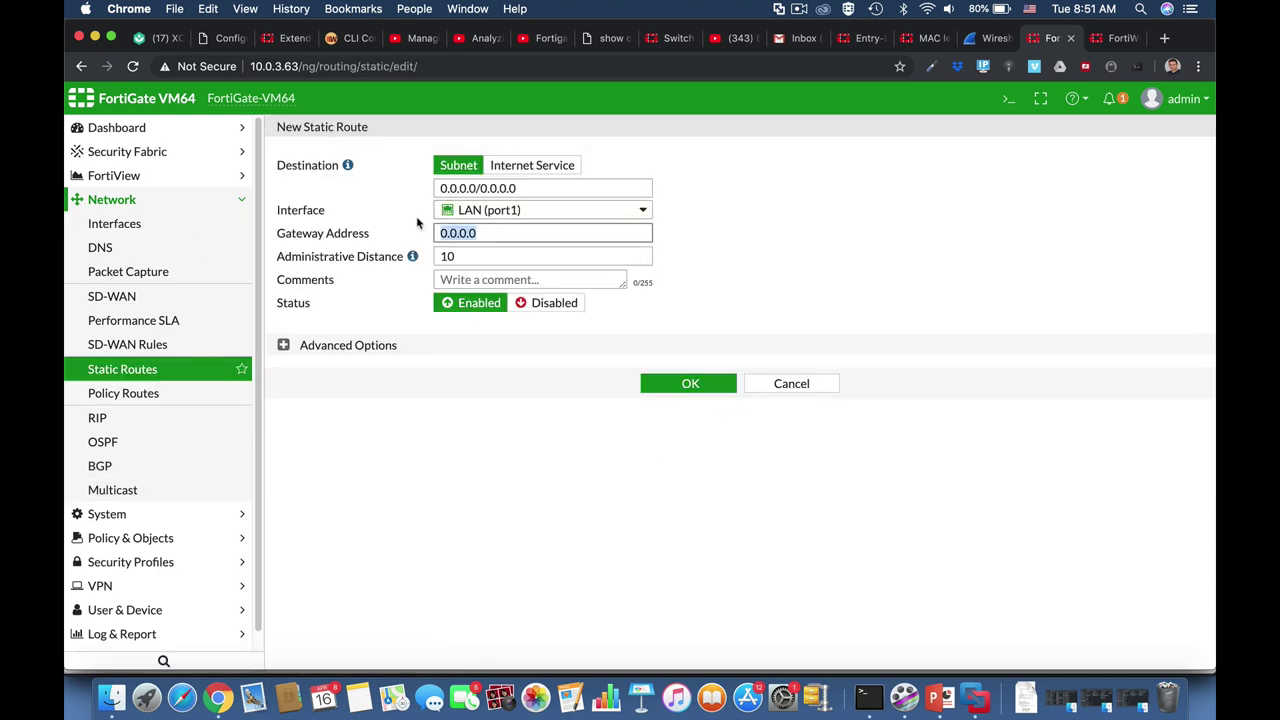
left_click(283, 345)
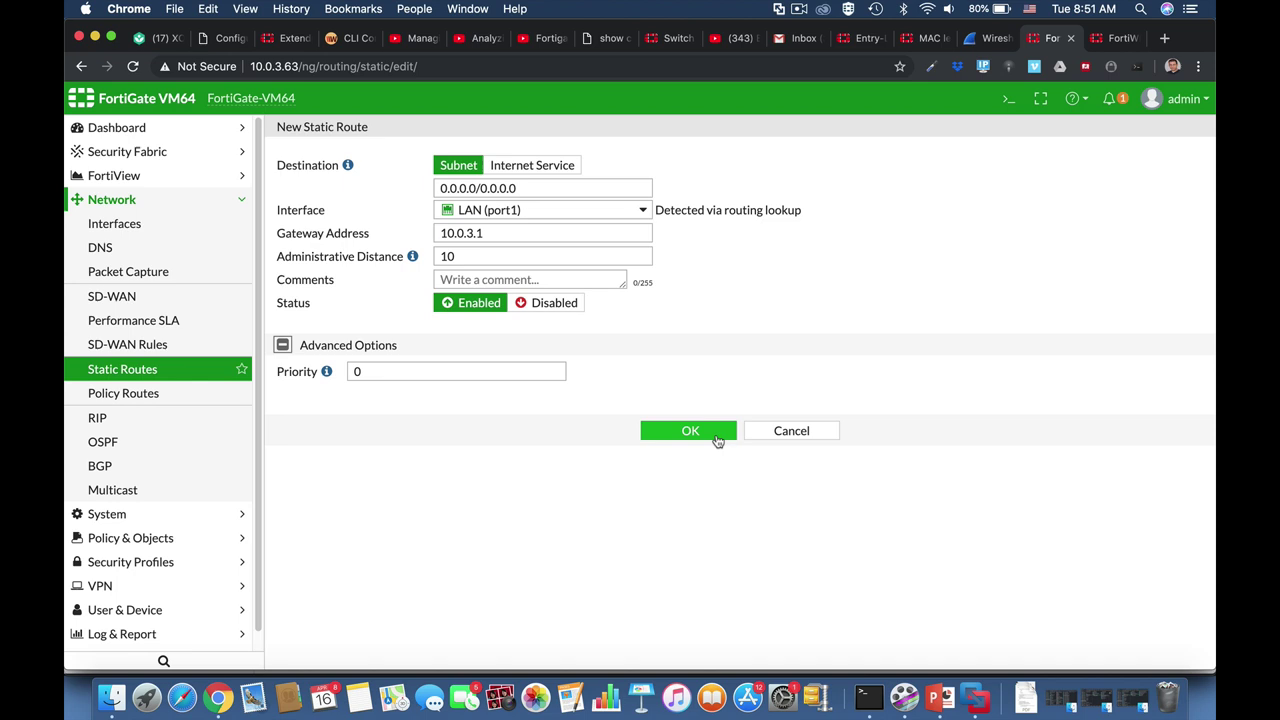
left_click(700, 432)
- In the CLI console, enter system interface configuration and display it
left_click(1009, 98)
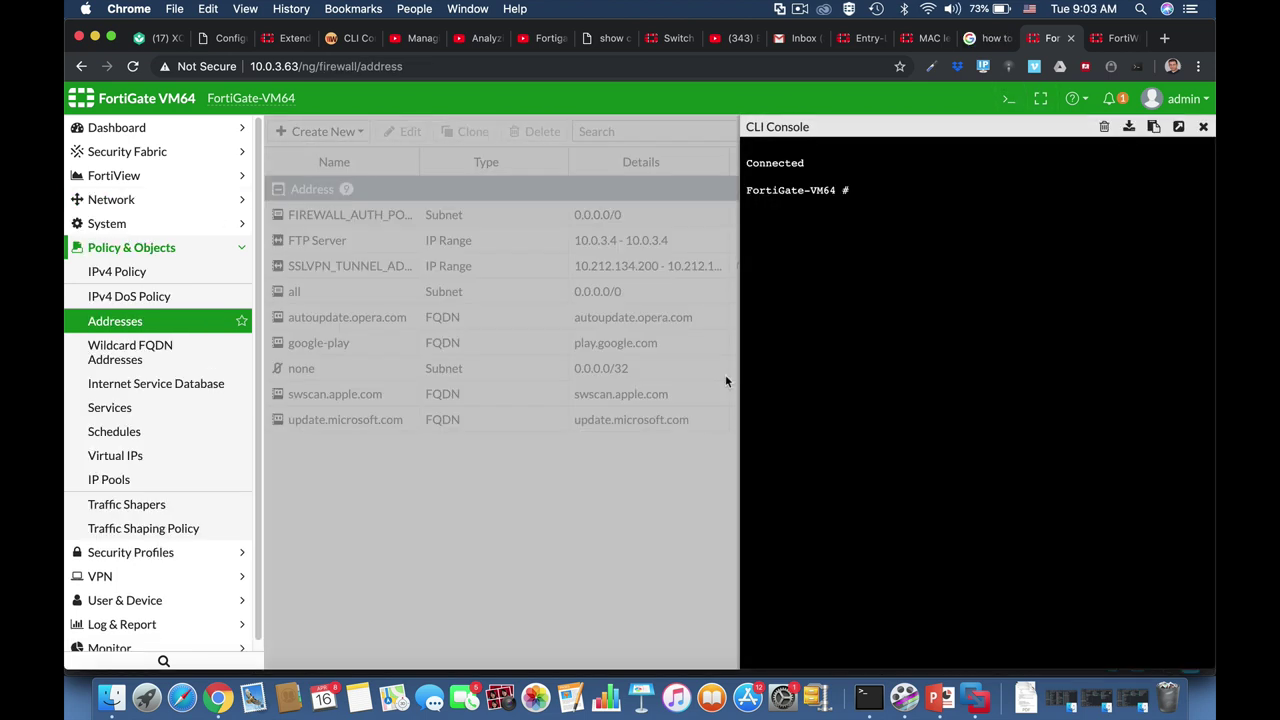
key("Return")
type("sho")
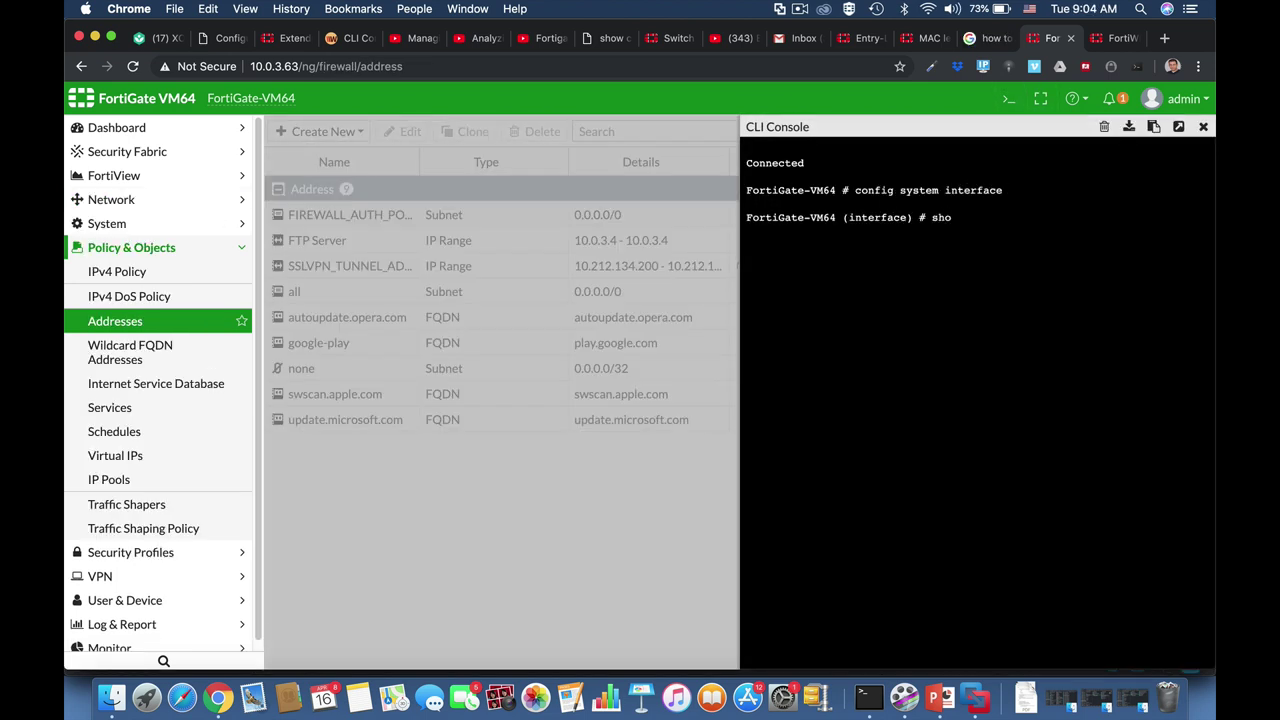
key("Return")
key("Return")
key("Return")
key("Return")
key("Return")
key("Return")
key("Return")
key("Return")
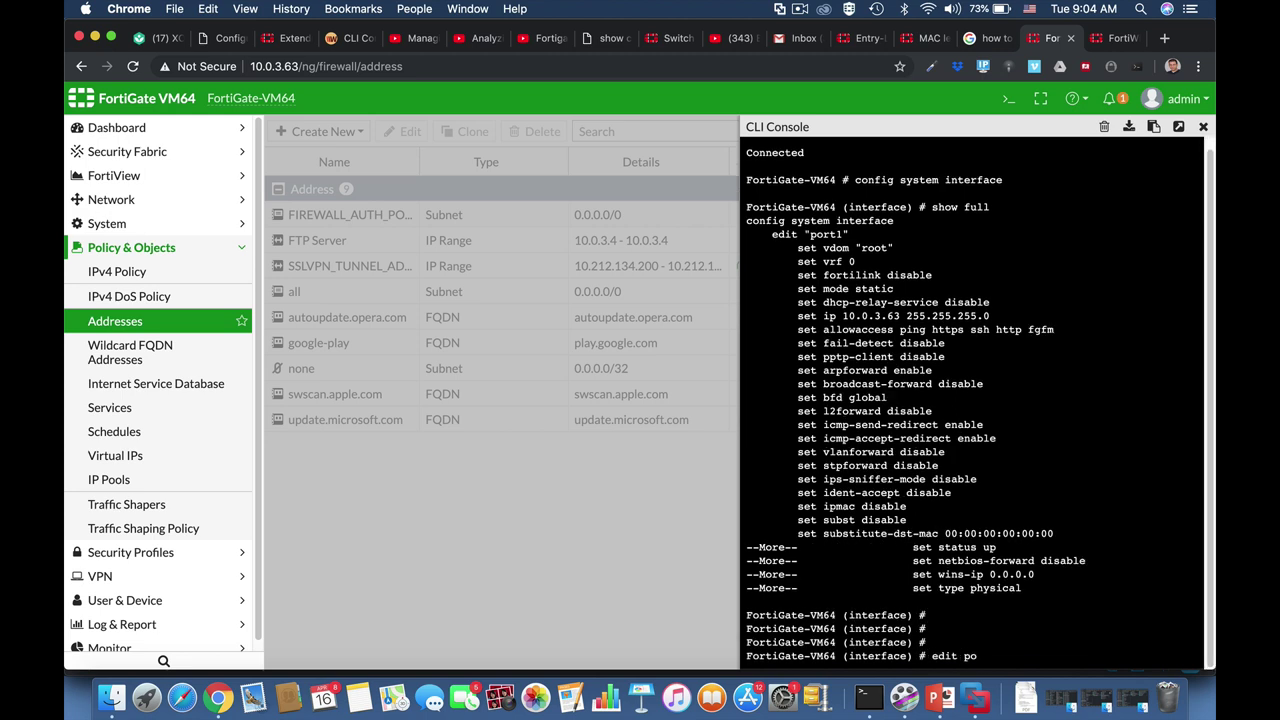
type("rt2")
- Set port2 to 10.0.4.2 255.255.255.0 with HTTP, HTTPS and ping, then show DNS settings
key("Return")
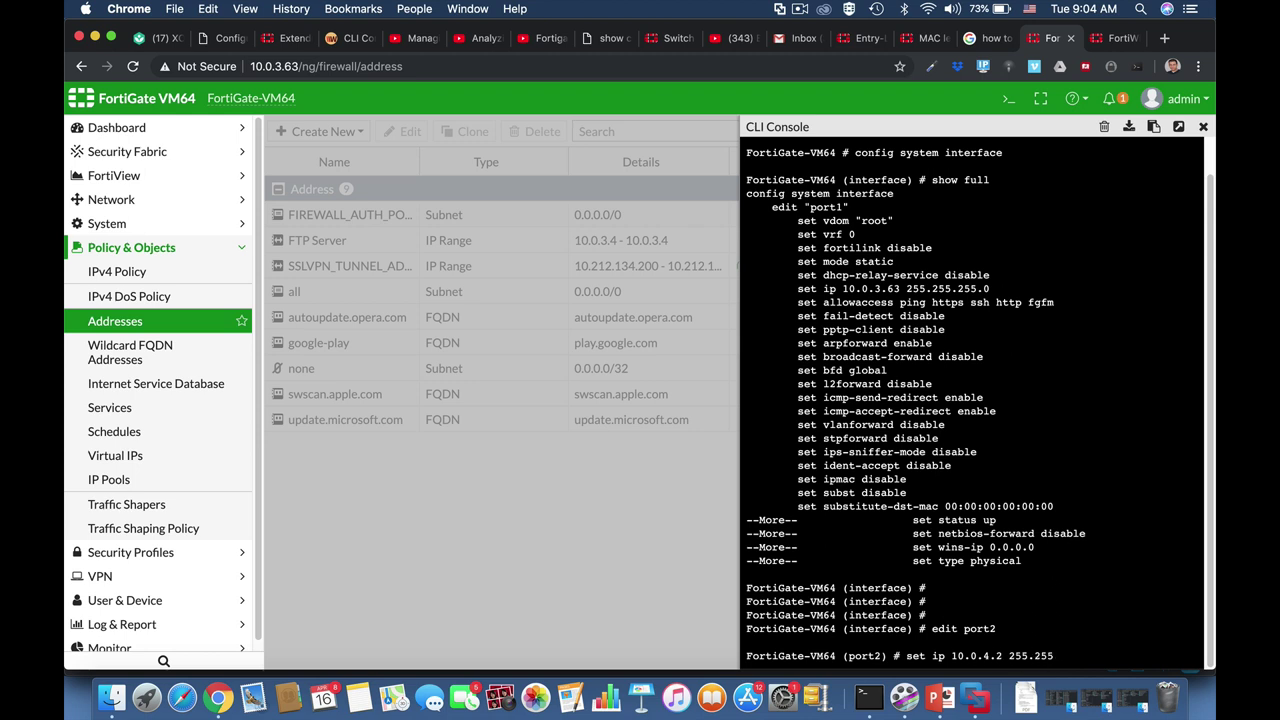
type("0")
key("Return")
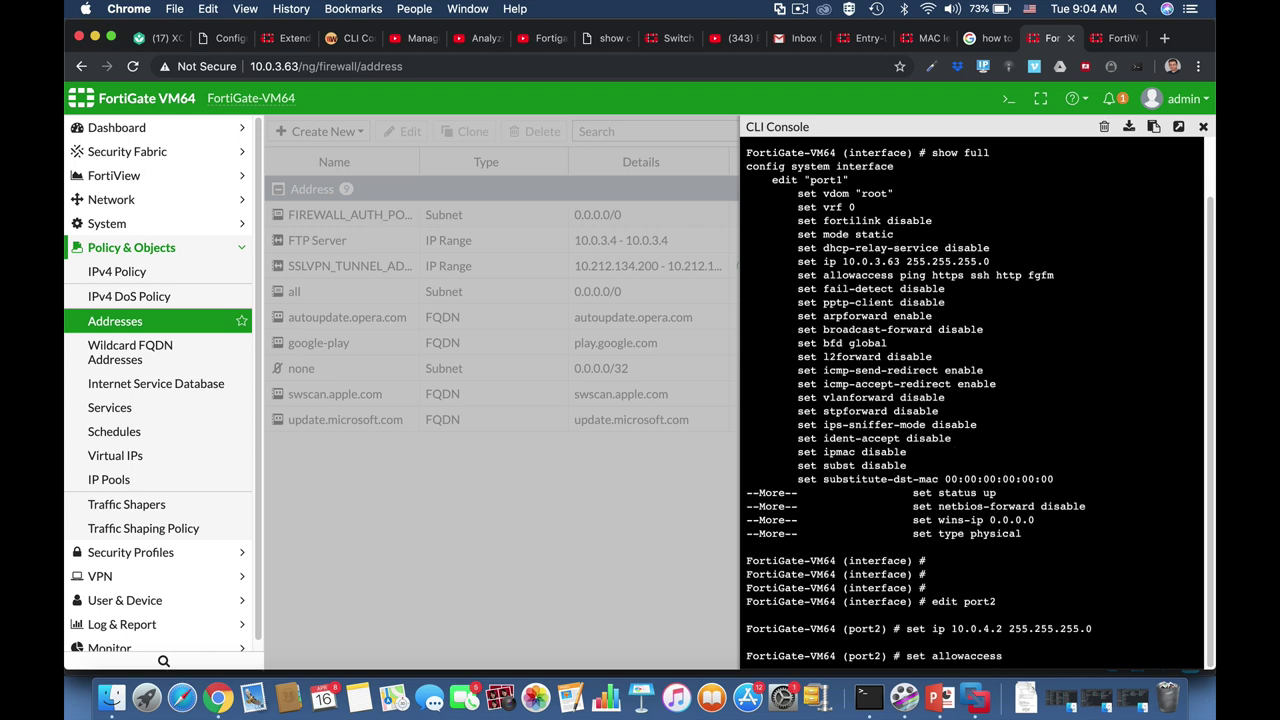
type("ing")
key("Return")
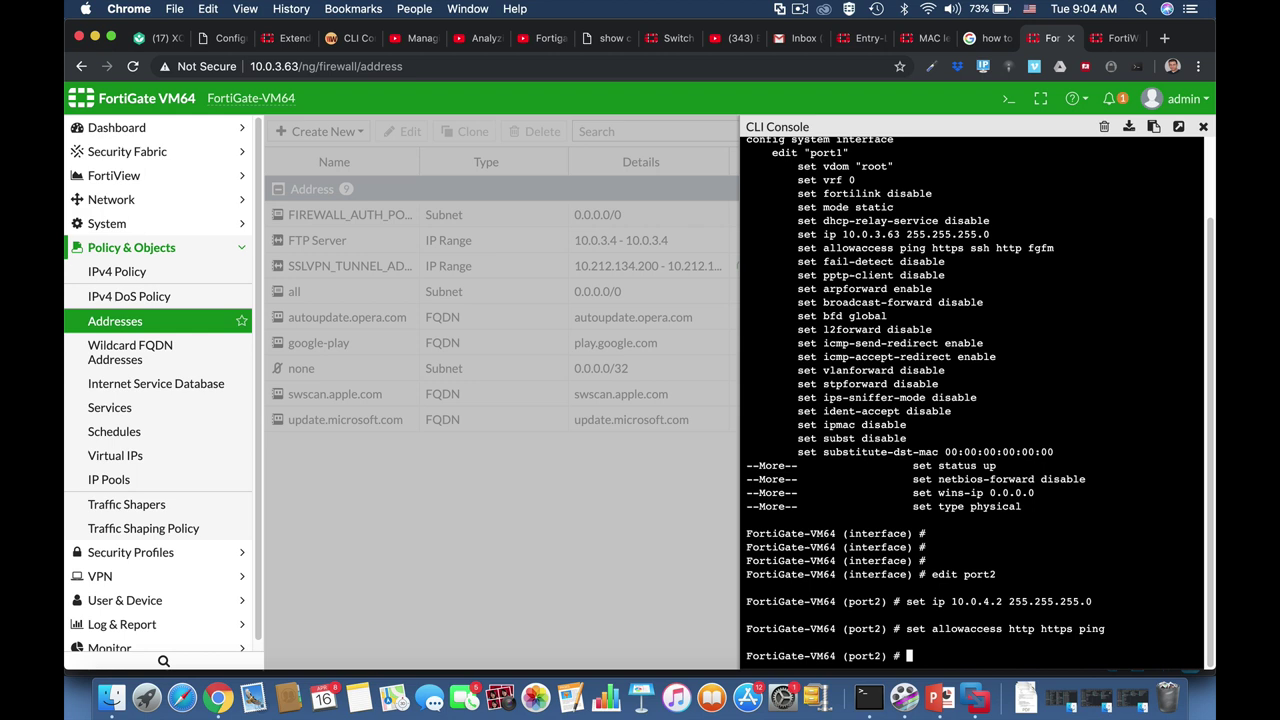
type("end")
key("Return")
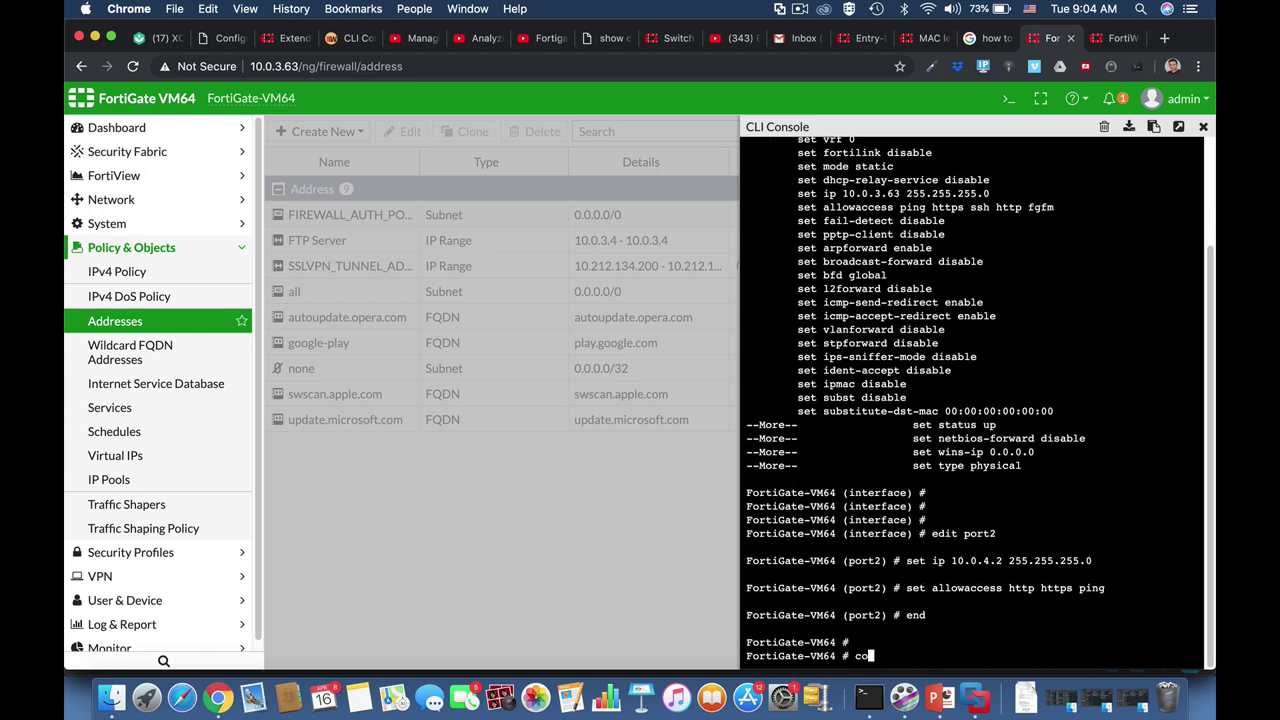
key("Return")
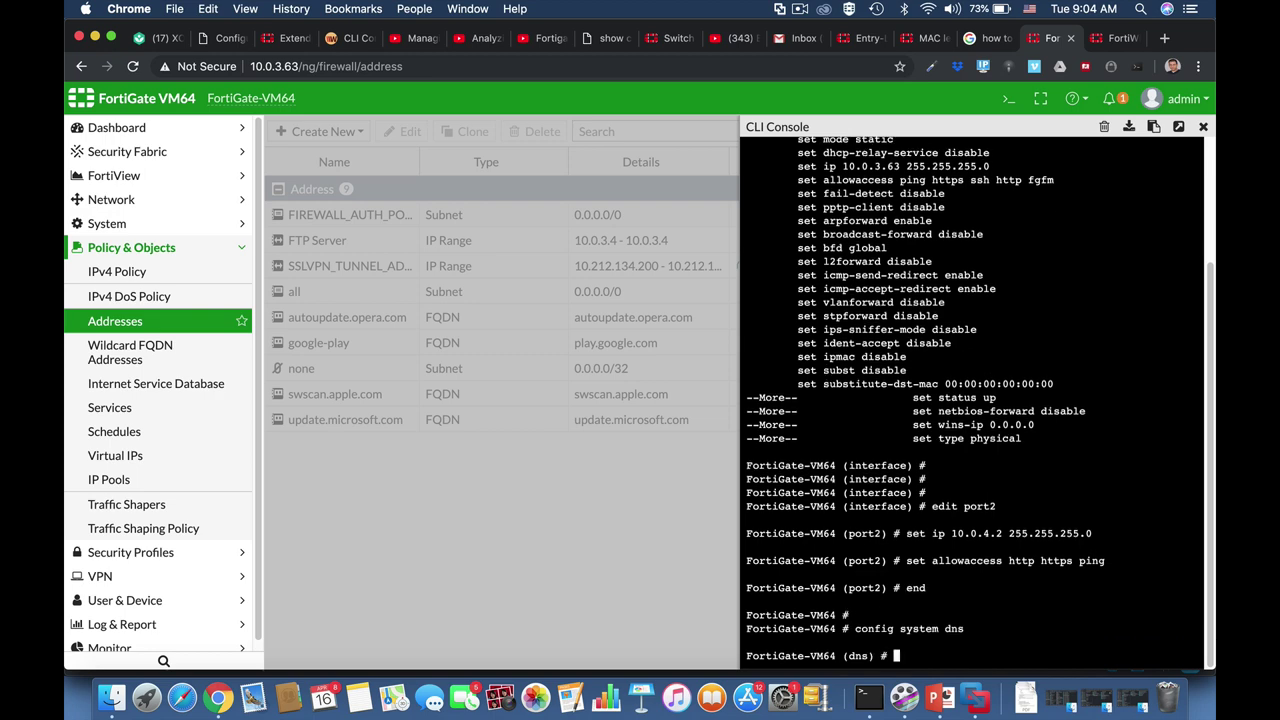
type("w")
key("Return")
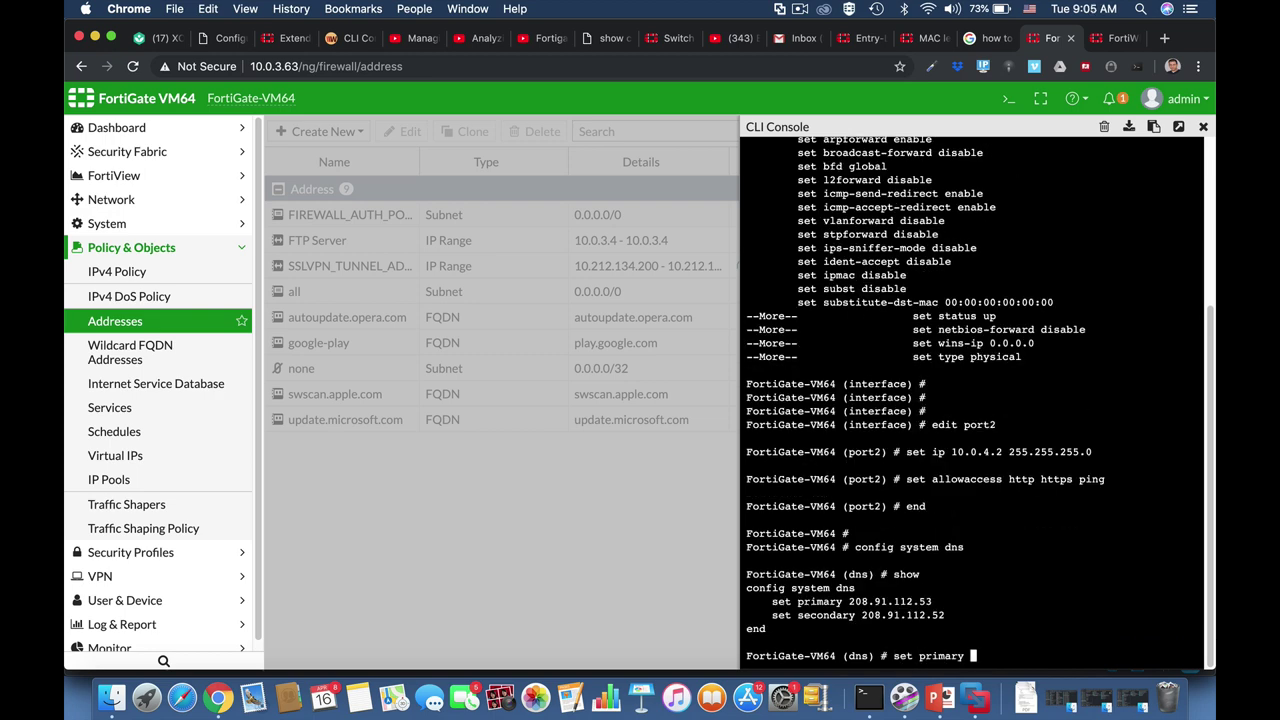
type("diag FortiGate-VM64 # diag alertconsole")
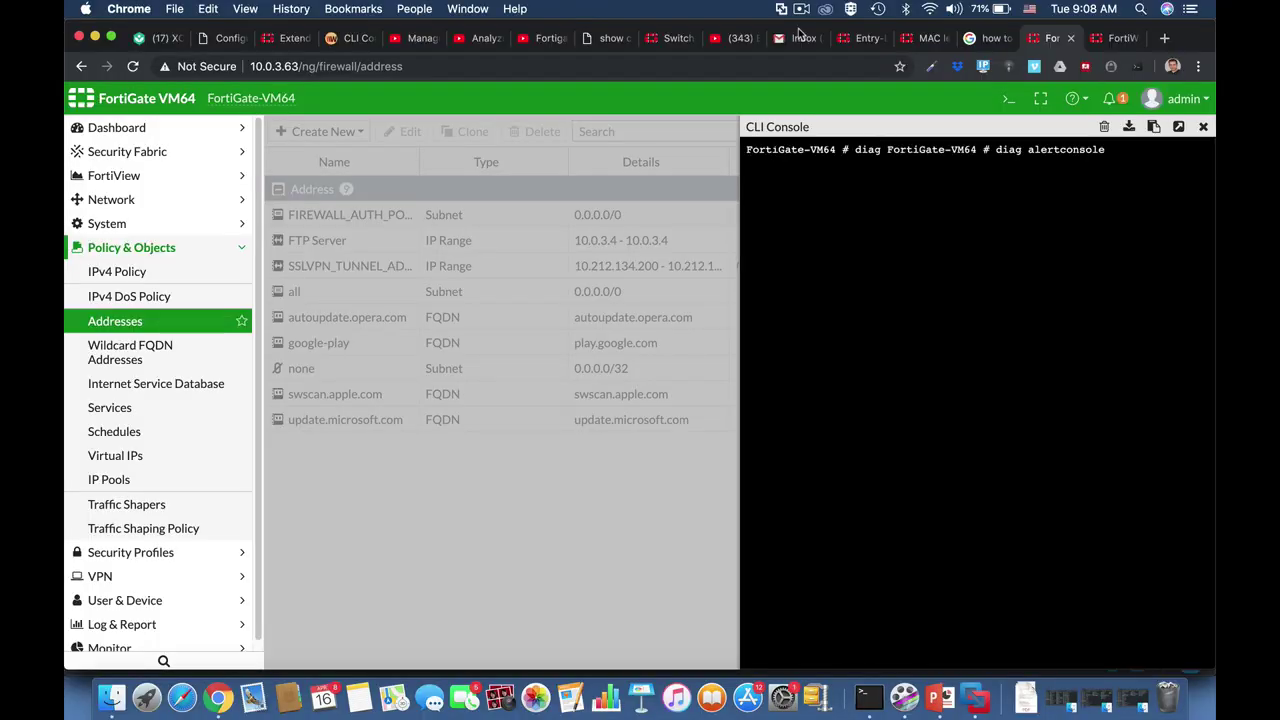
- Run CLI diagnostics: alert console, firewall session list and the top process monitor, then quit it
key("Return")
key("Return")
type("diag sys session")
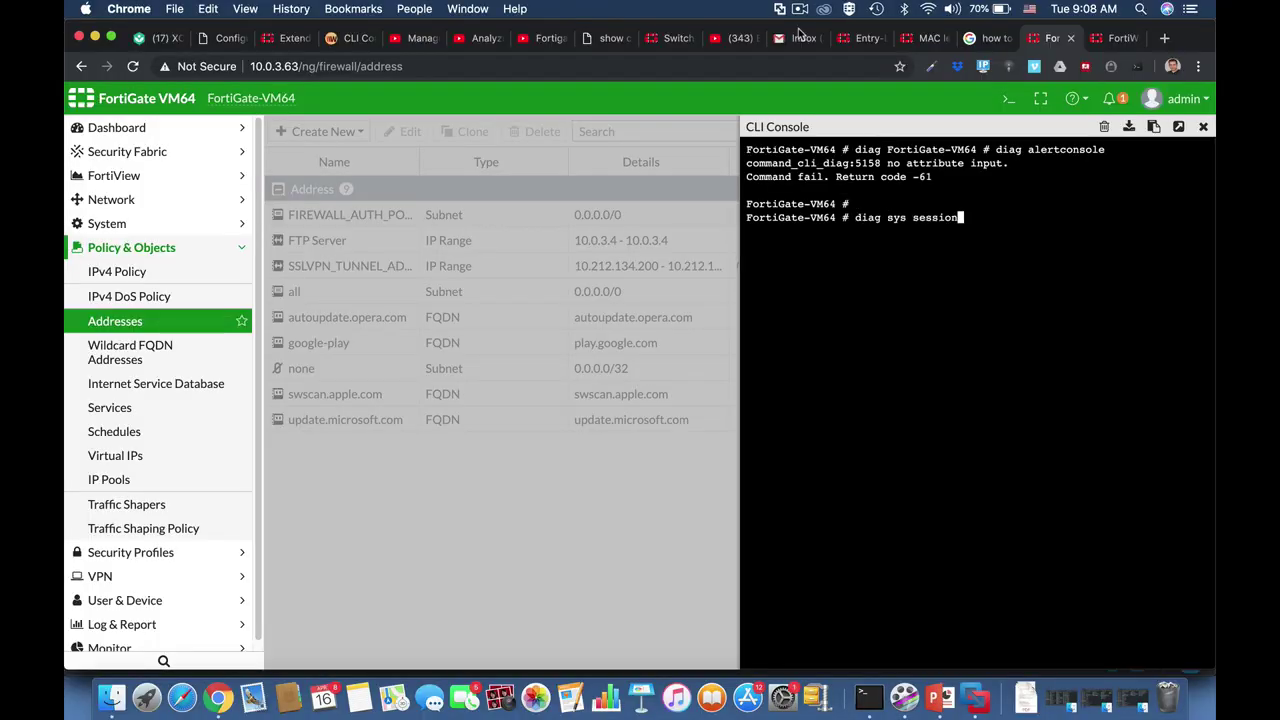
type("t")
key("Return")
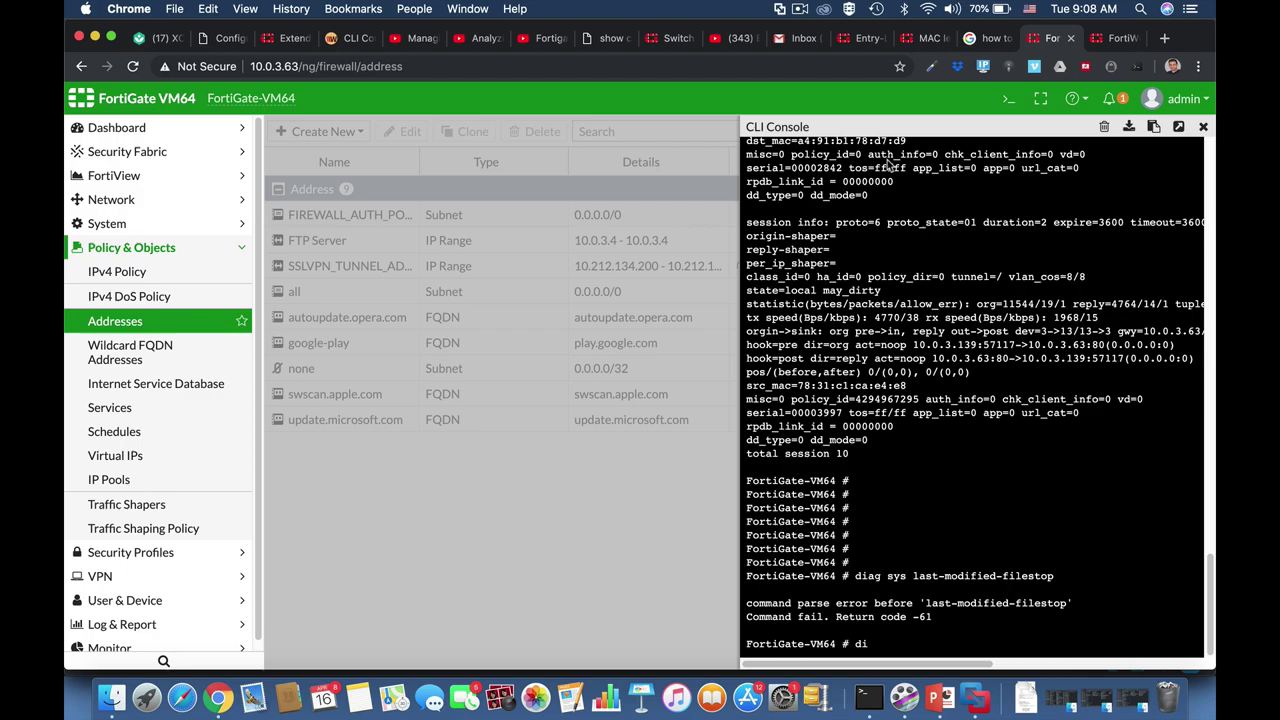
key("Return")
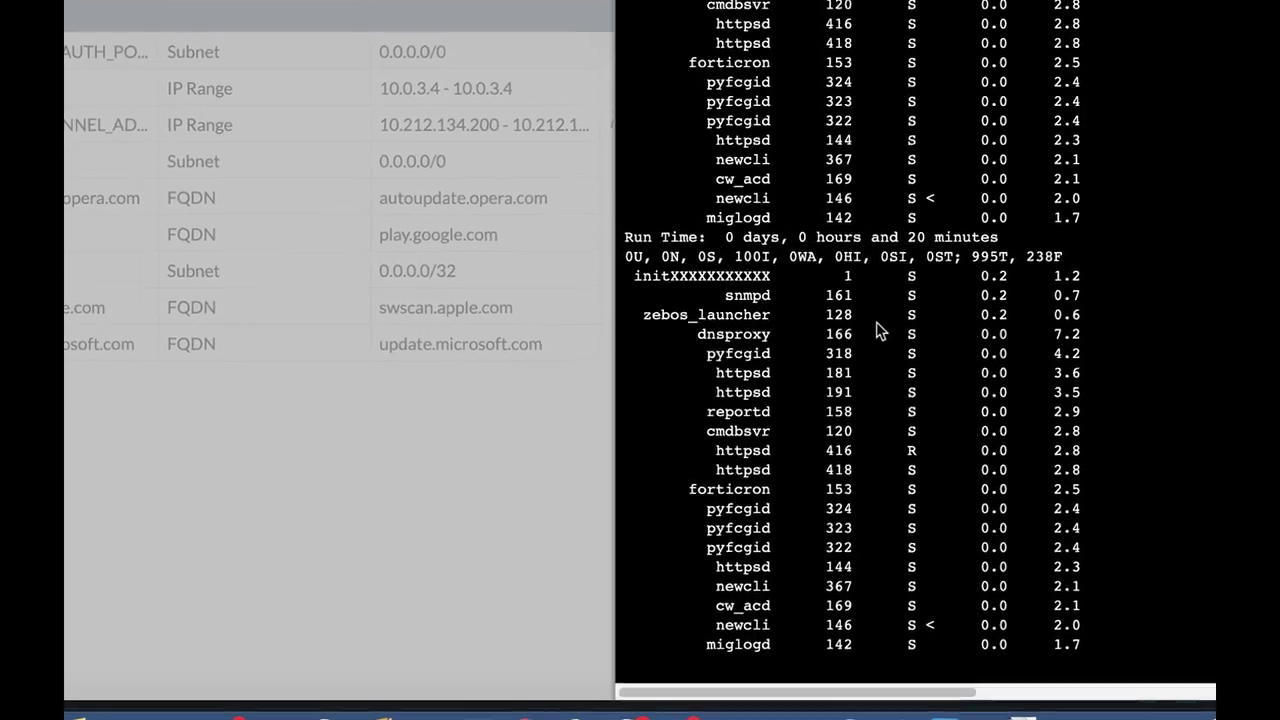
key("q")
- Run get system status with tab completion to show the v6.0.3 status
key("Return")
key("Return")
key("Return")
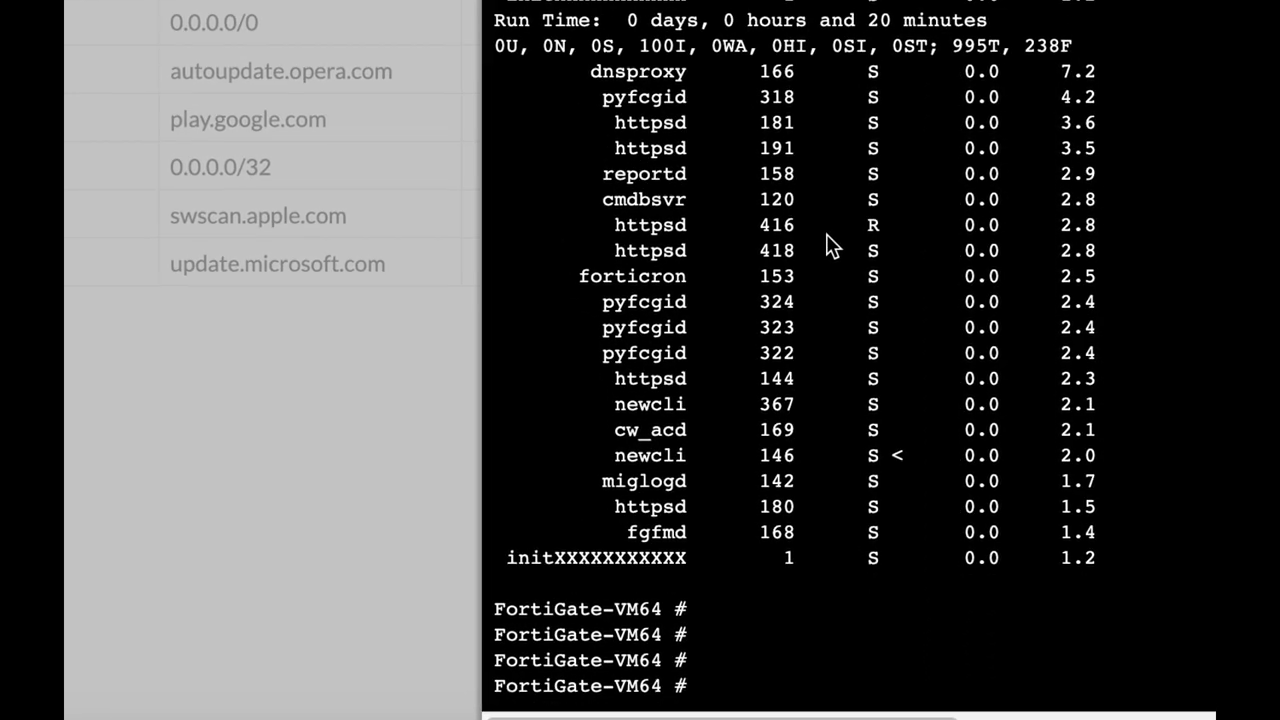
type("get system")
type(" s")
key("Tab")
key("Tab")
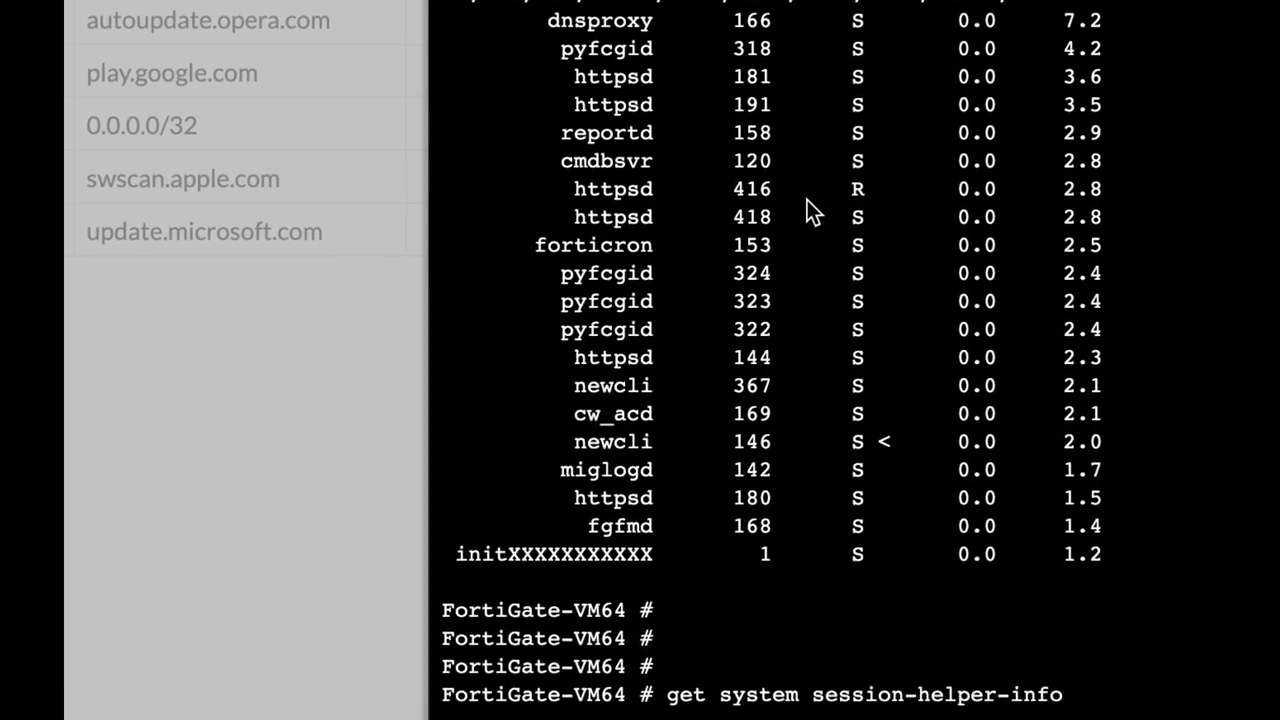
key("Tab")
key("Tab")
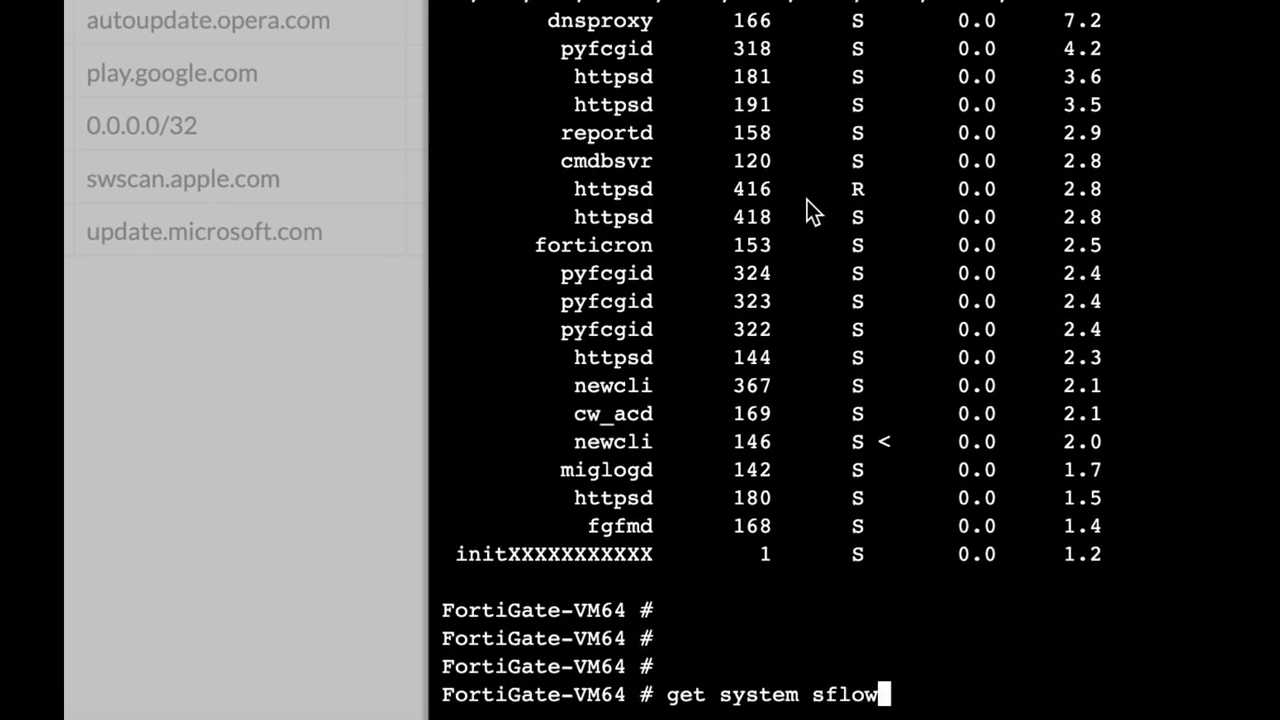
key("Tab")
key("Tab")
key("Tab")
key("Tab")
key("Return")
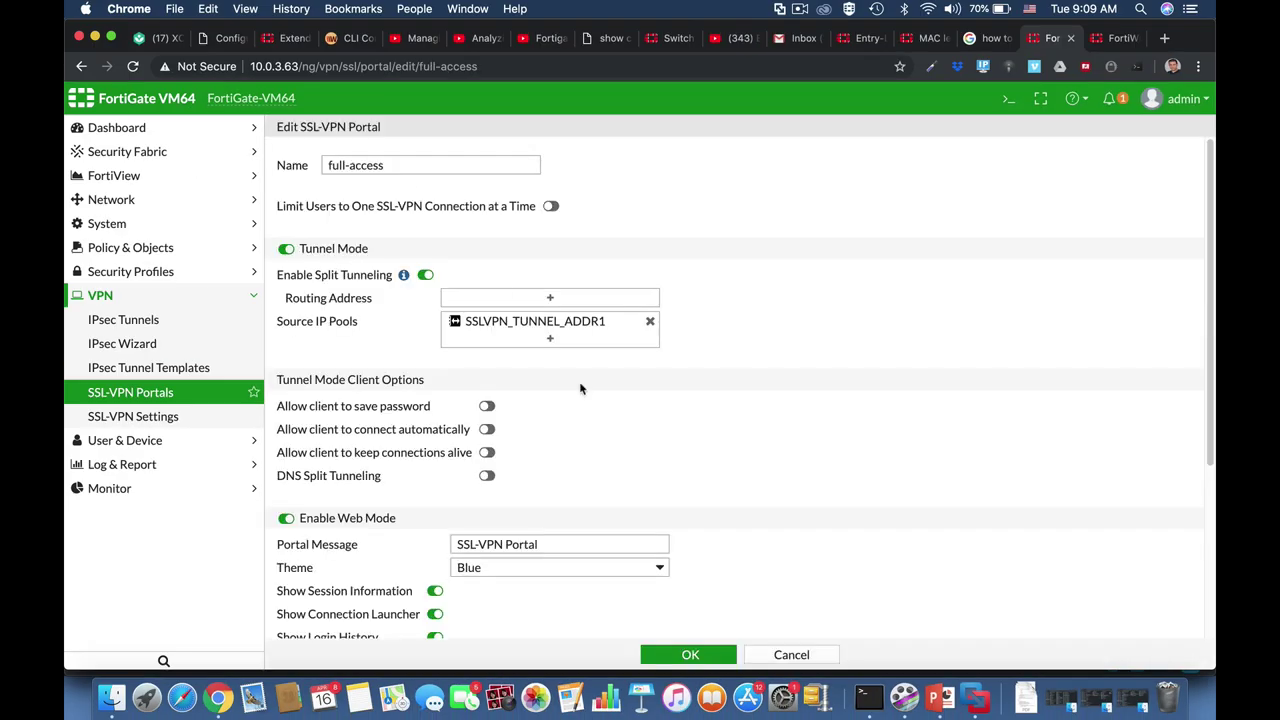
- Disable tunnel mode, set the message 'office VPN Portal' and choose the Red theme
left_click(287, 250)
scroll(450, 300, "down", 5)
left_click_drag(484, 240, 446, 248)
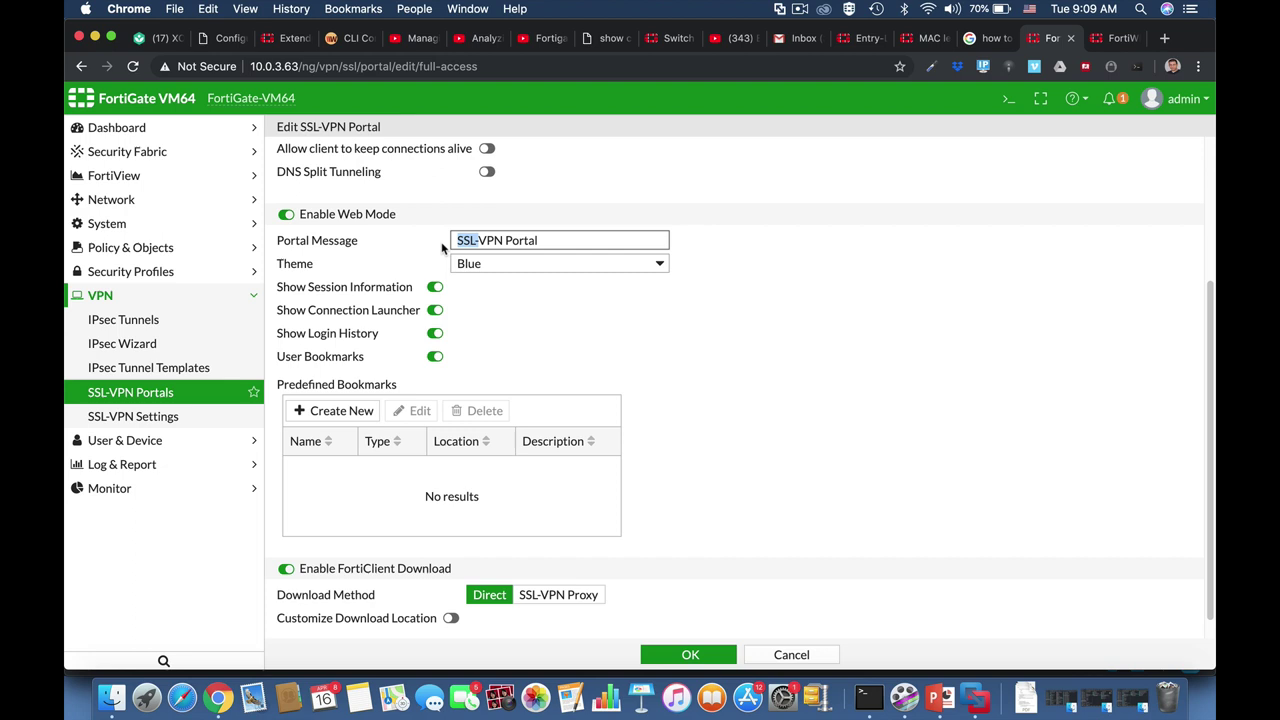
type("office")
left_click(505, 264)
left_click(459, 275)
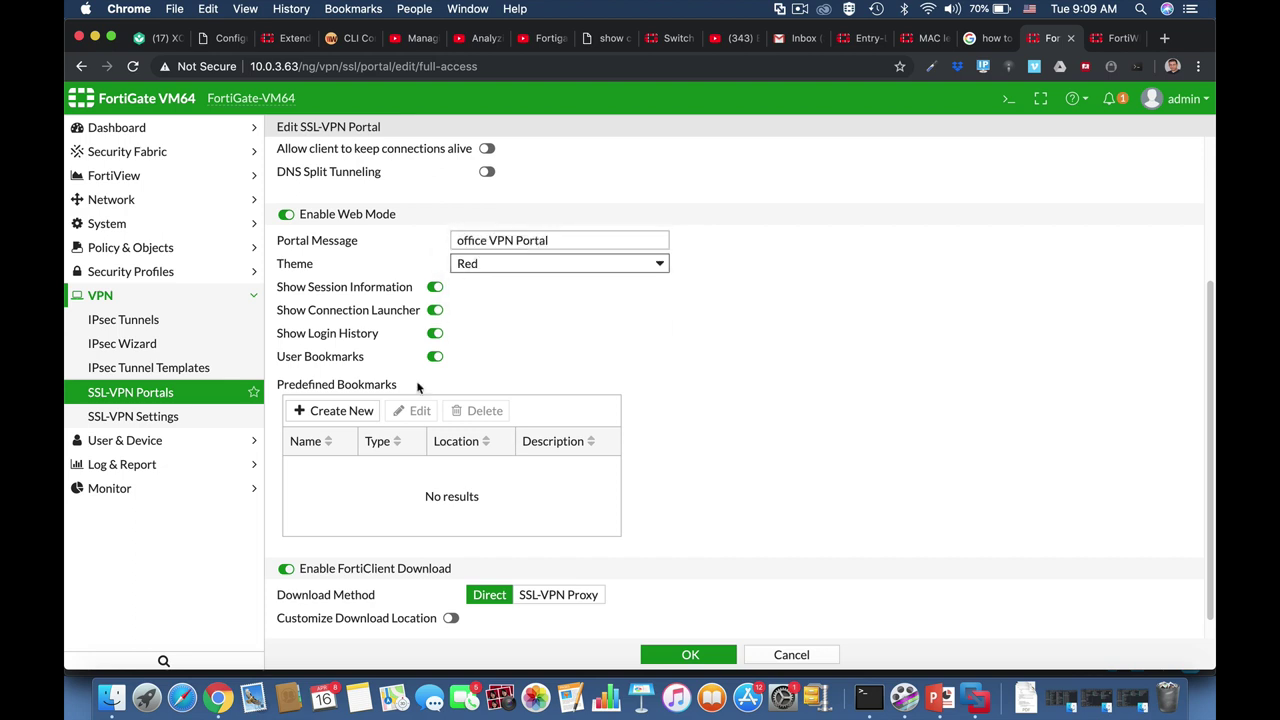
- Add bookmark SERVER-NV to 10.0.9.1 described as FTP Server, and save the portal
left_click(335, 410)
left_click(548, 162)
key("BackSpace")
key("BackSpace")
key("BackSpace")
type("SERVER-NV")
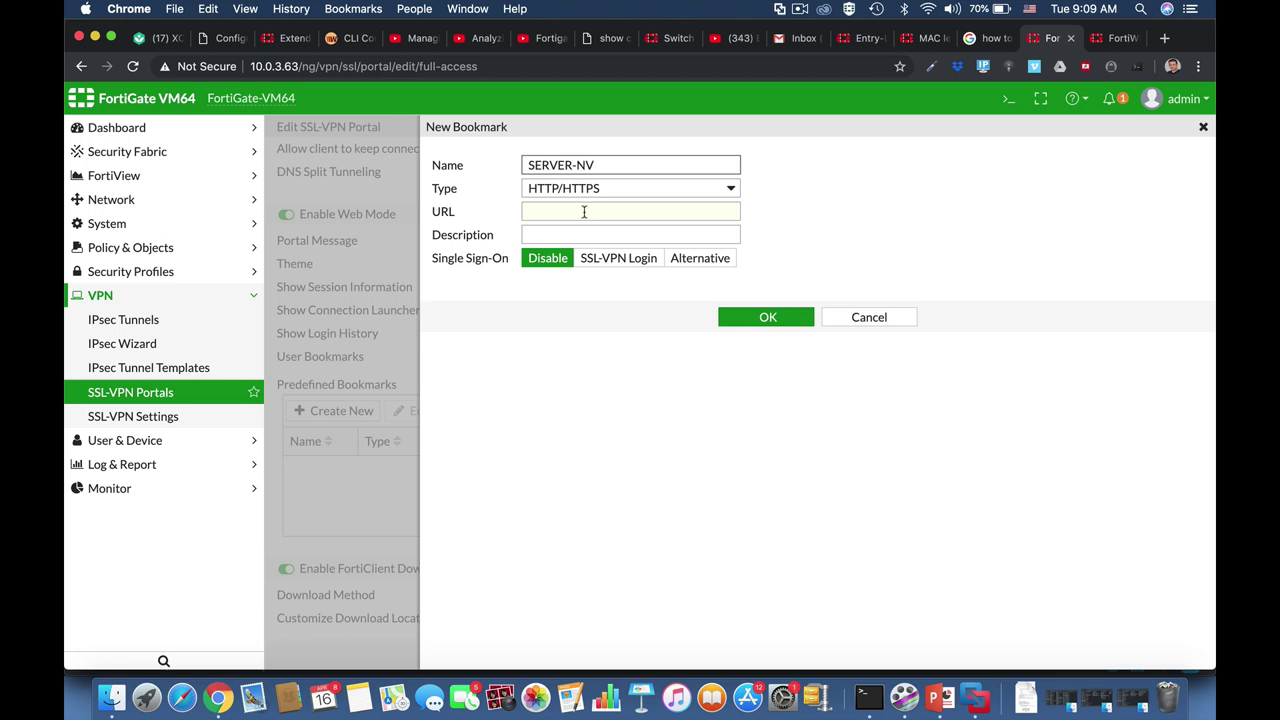
left_click(584, 211)
type("10.0.9.1")
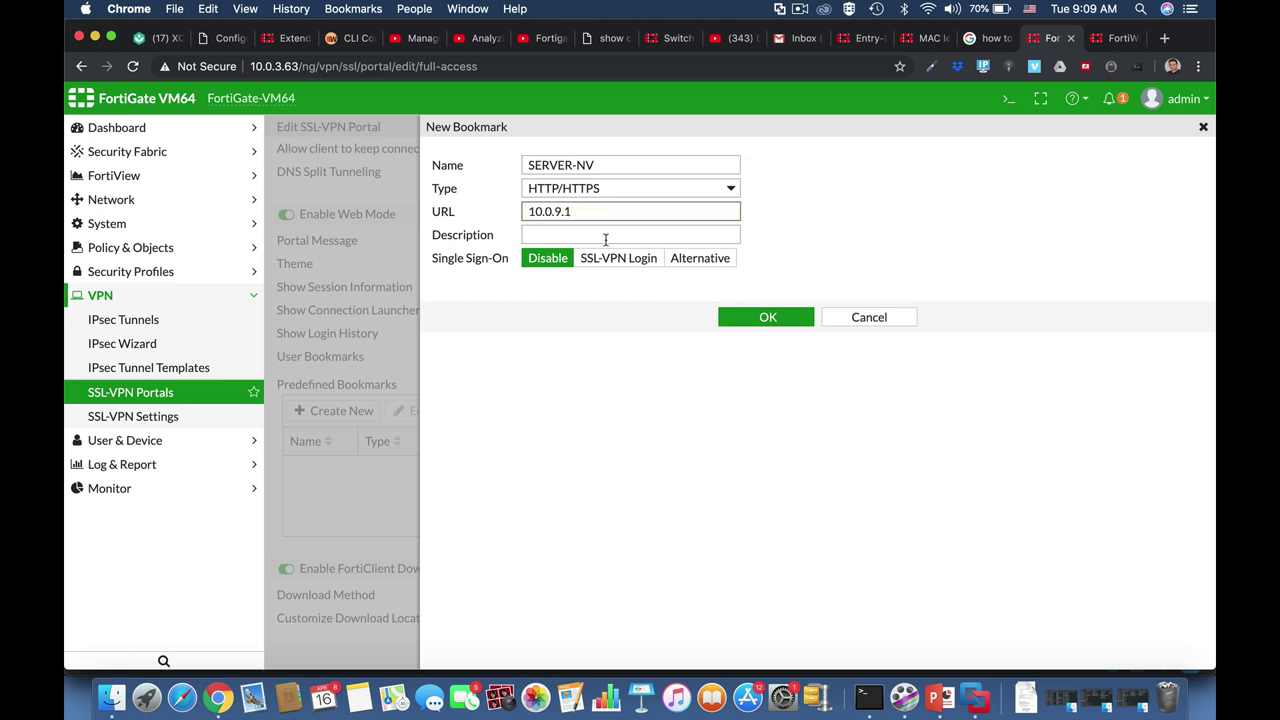
left_click(605, 240)
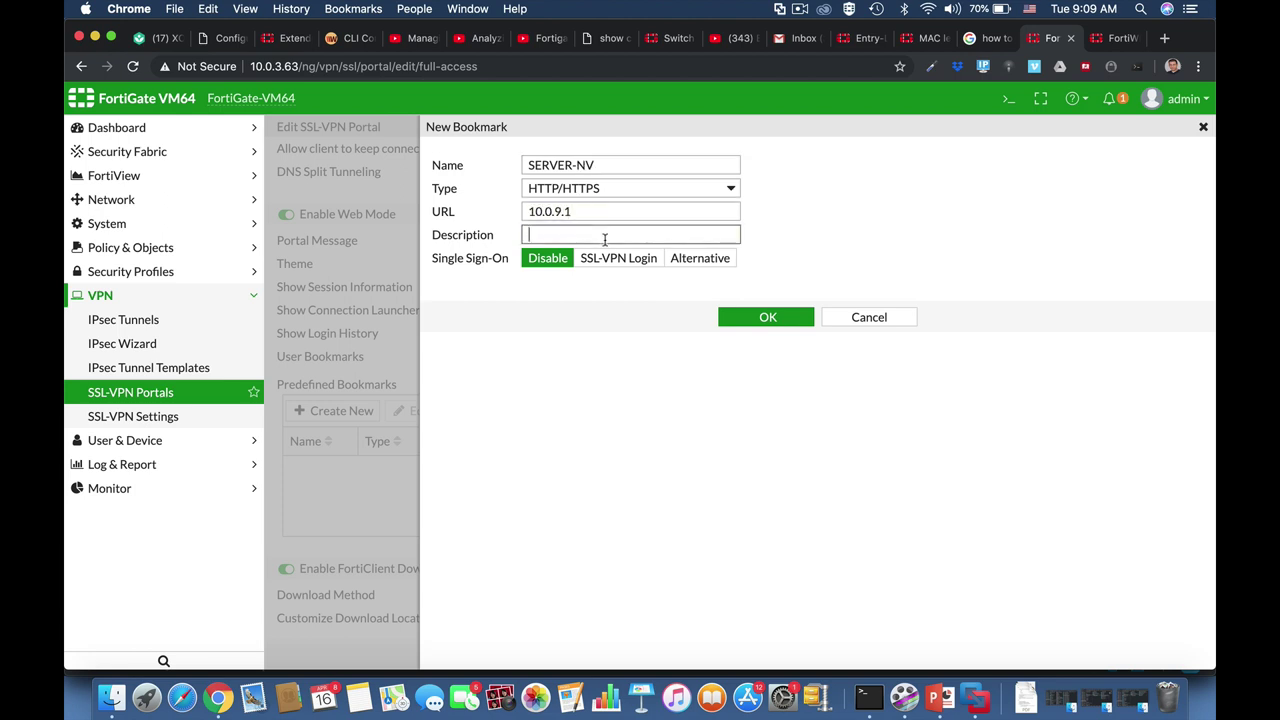
left_click(766, 317)
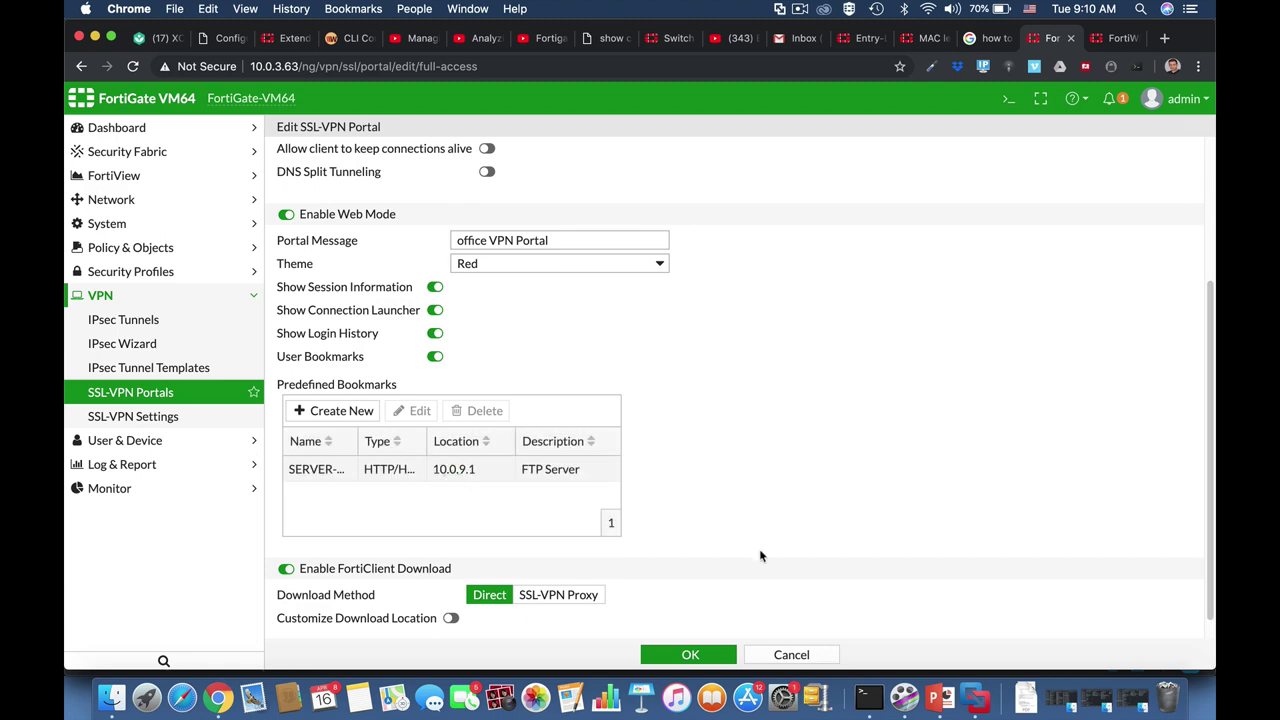
scroll(760, 554, "down", 1)
scroll(287, 570, "up", 3)
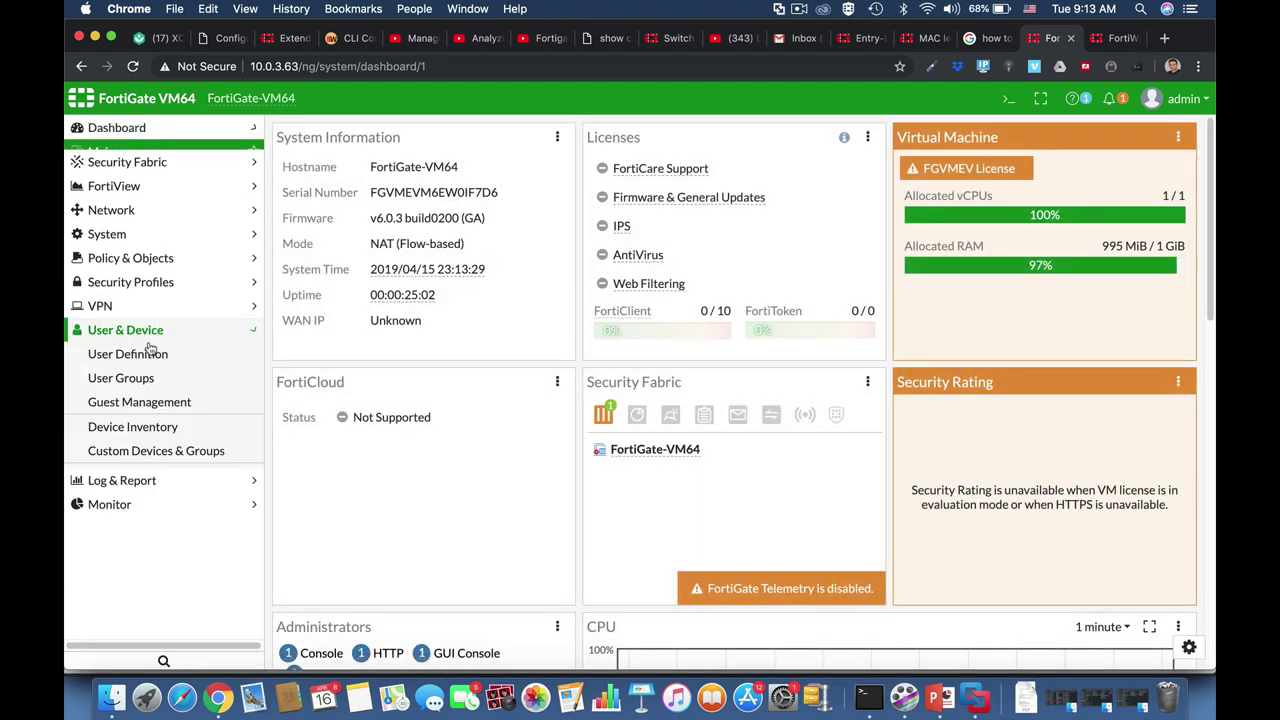
left_click(128, 345)
- Create local user ofershm with a password and email address
left_click(320, 131)
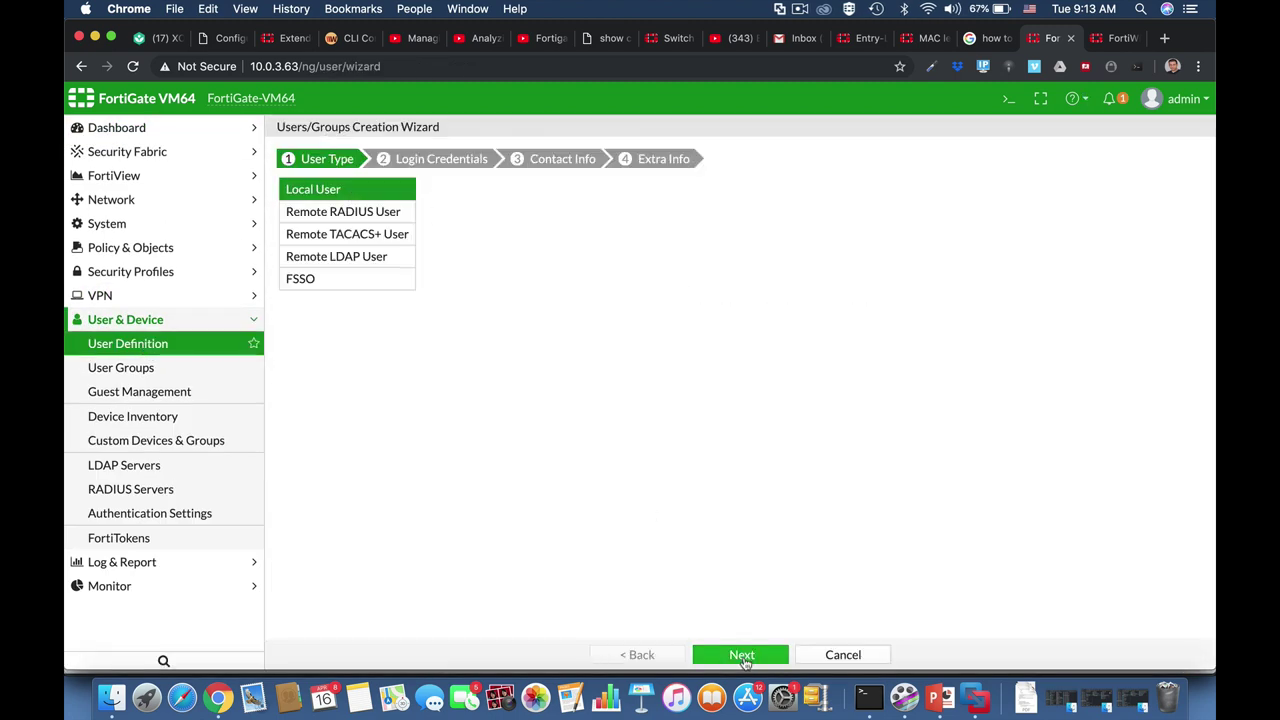
left_click(744, 655)
type("ofershm")
key("Tab")
type("p")
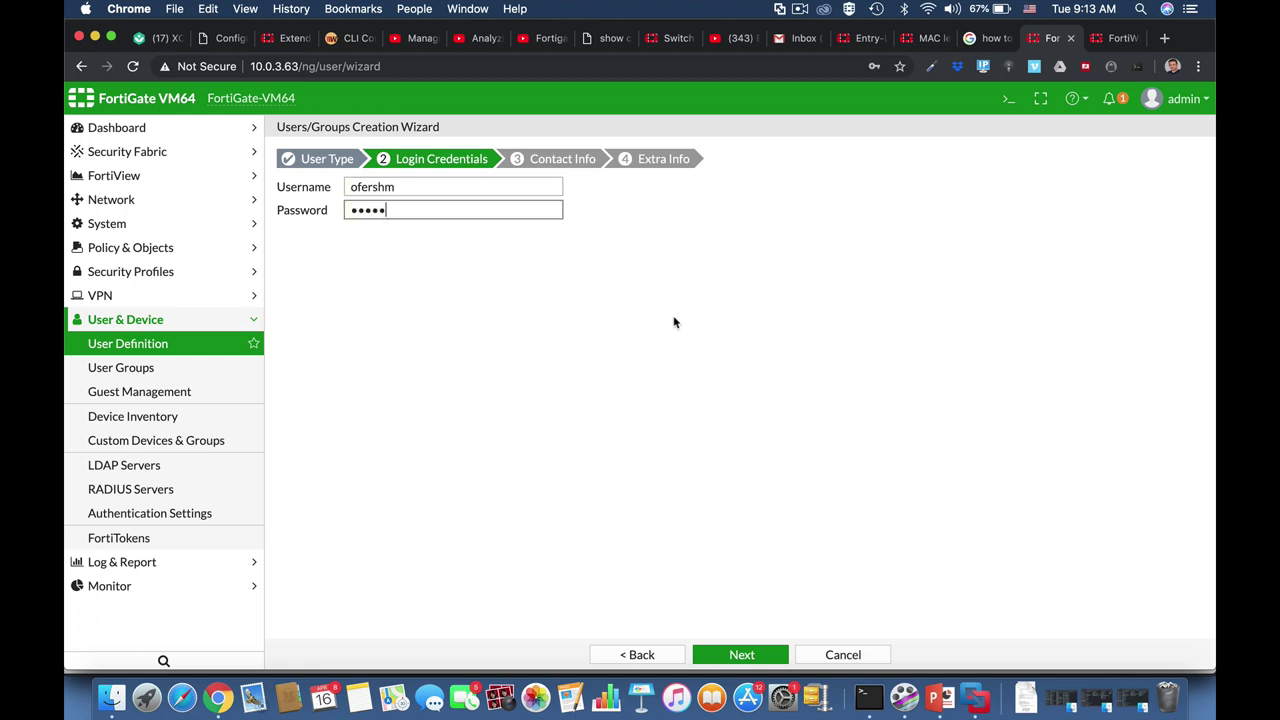
left_click(742, 655)
left_click(463, 186)
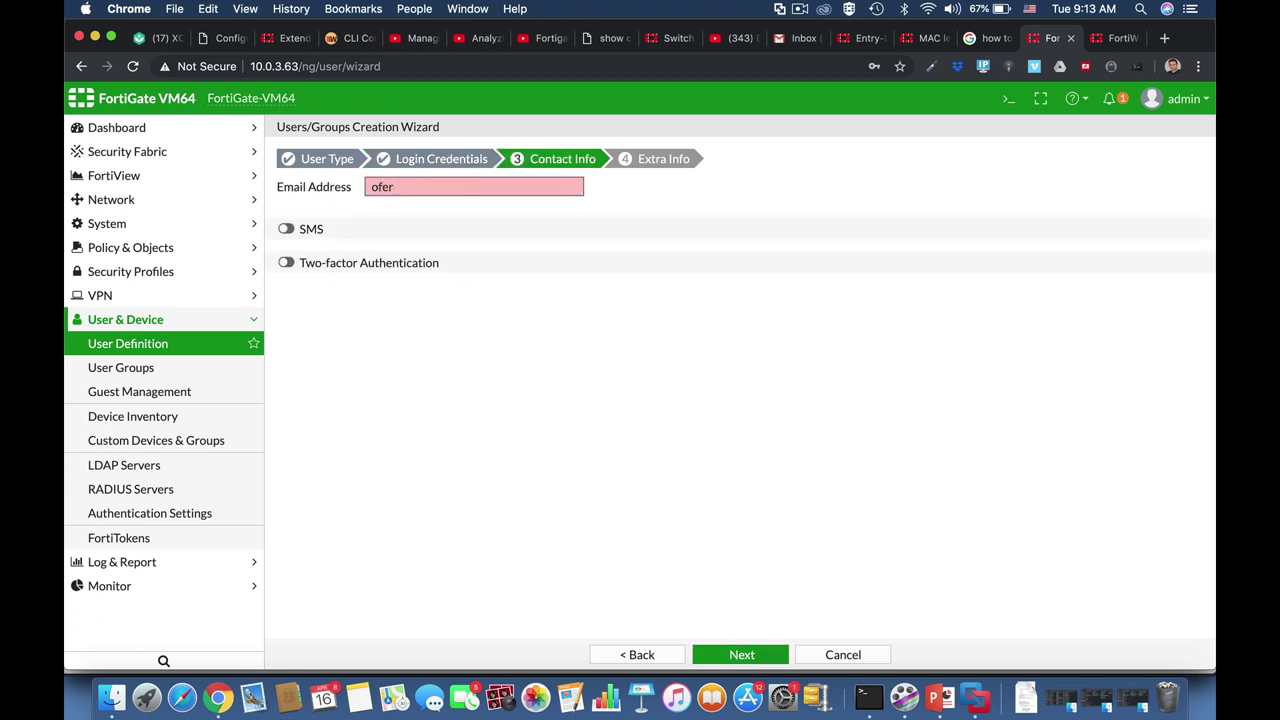
left_click(742, 650)
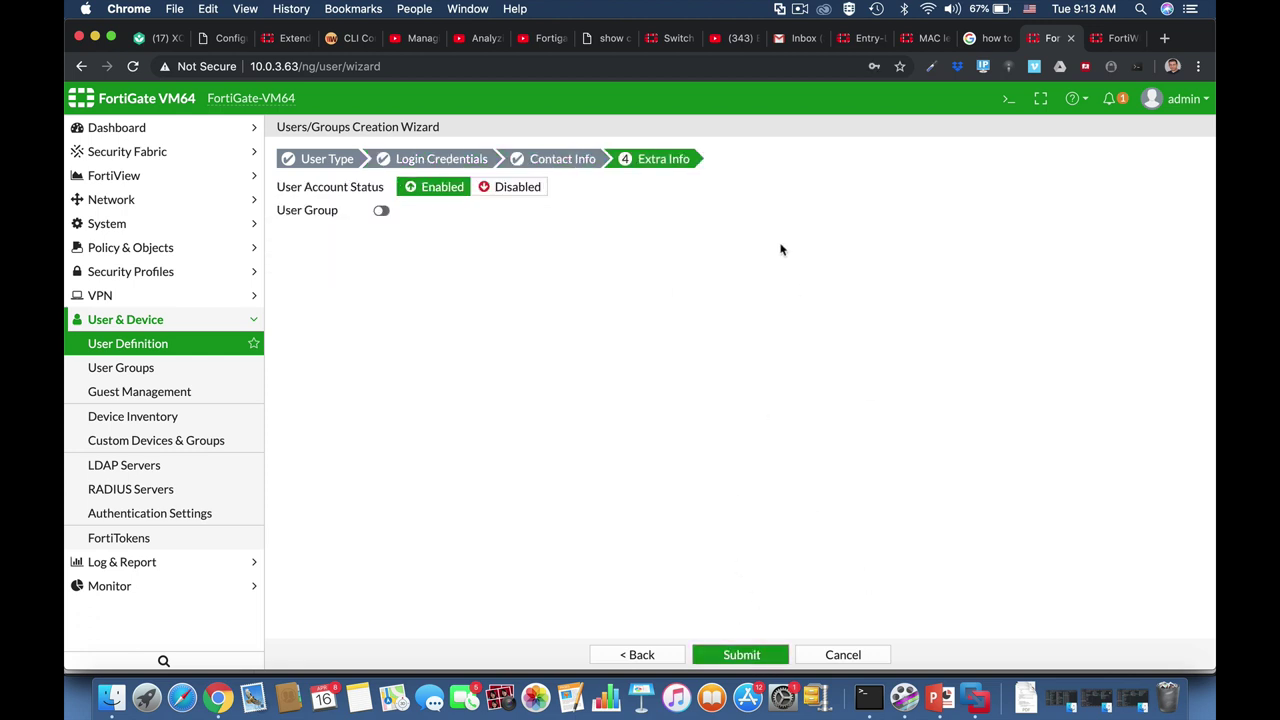
left_click(381, 210)
left_click(500, 210)
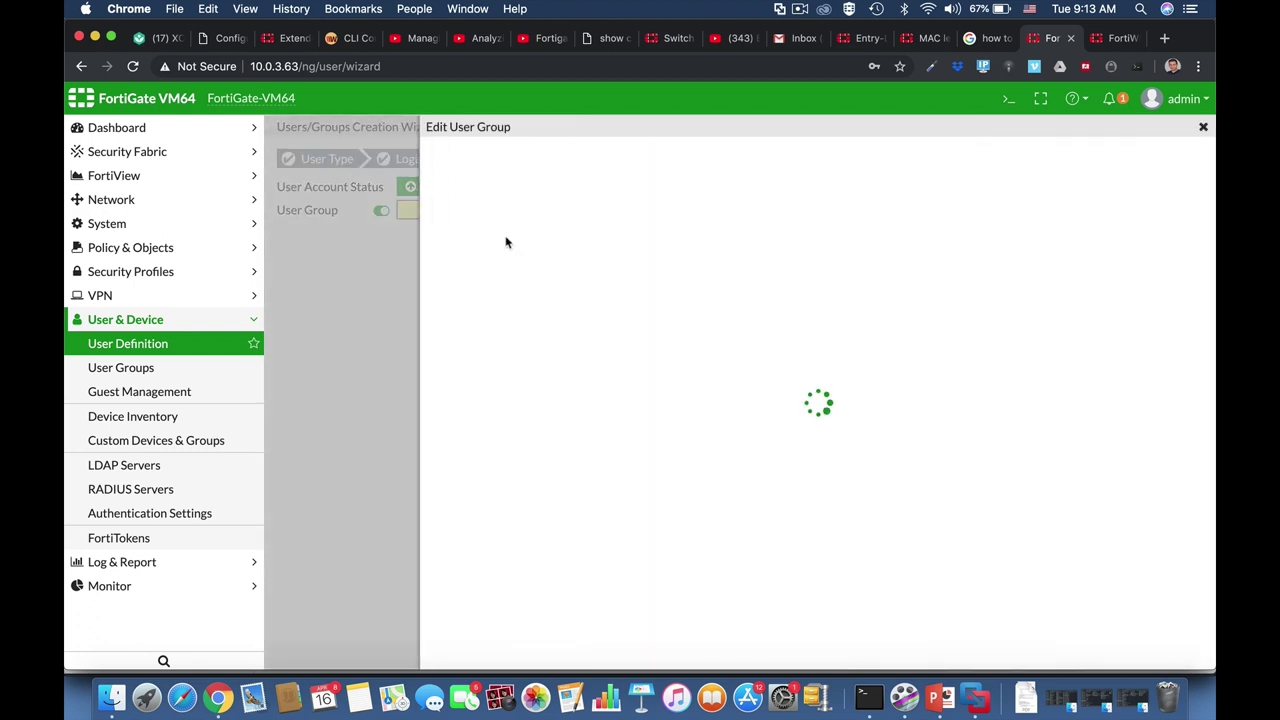
left_click(503, 164)
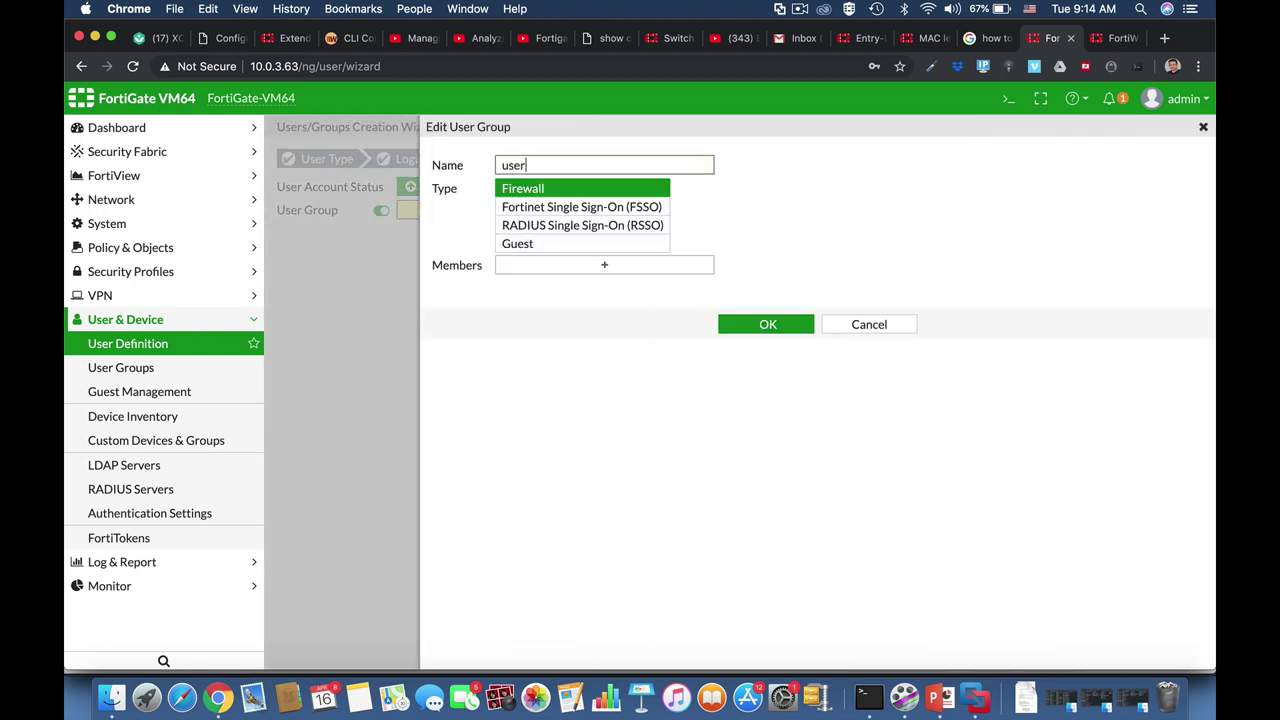
left_click(700, 265)
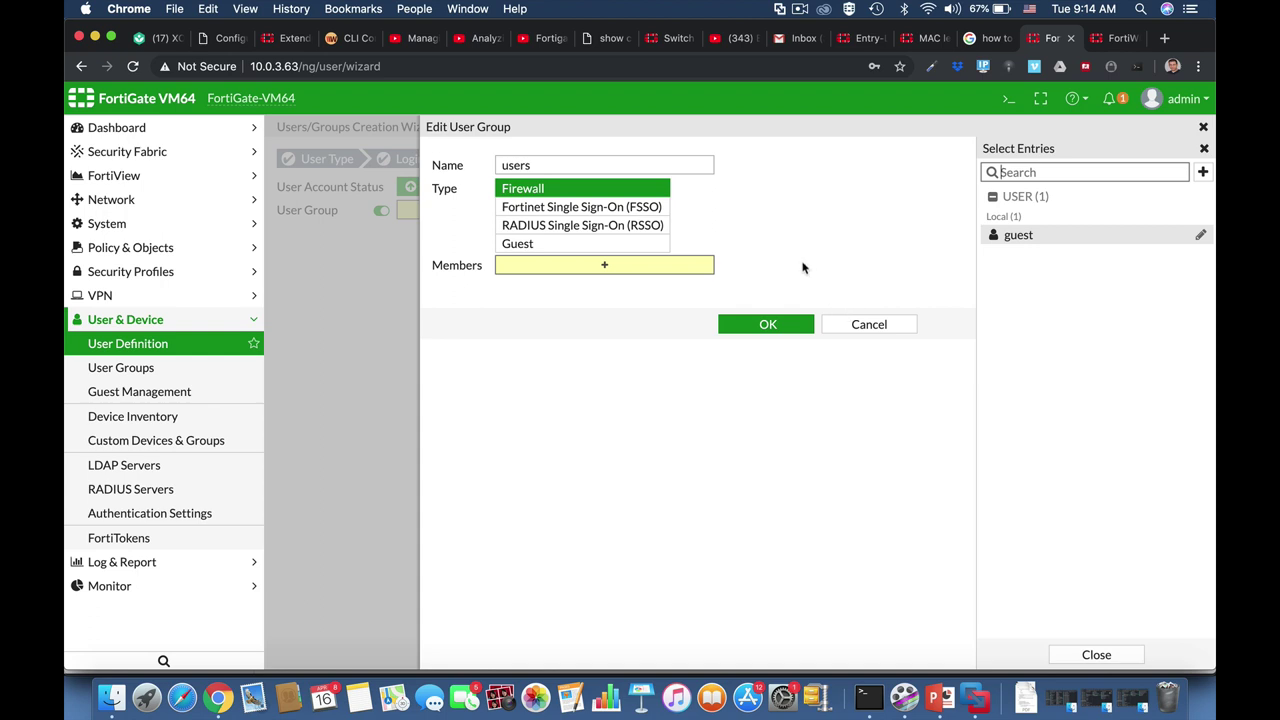
left_click(766, 324)
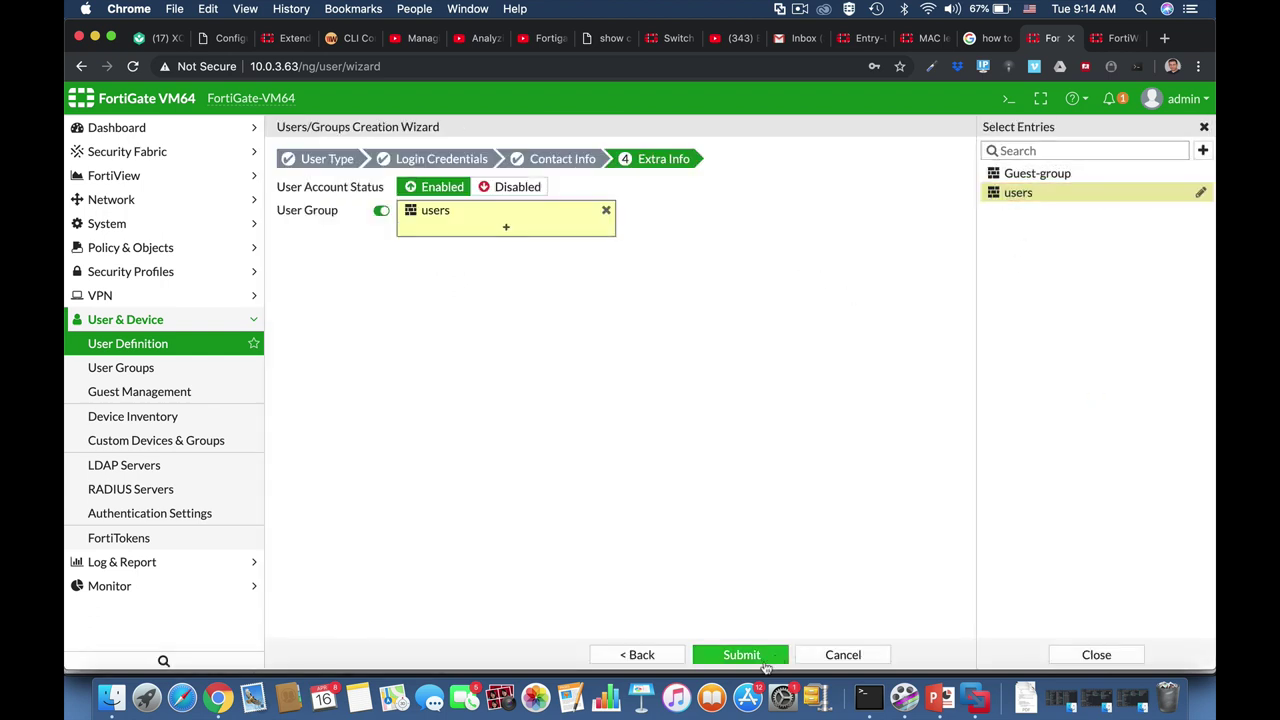
- Submit the user and confirm ofershm appears in the users group
left_click(765, 660)
left_click(811, 200)
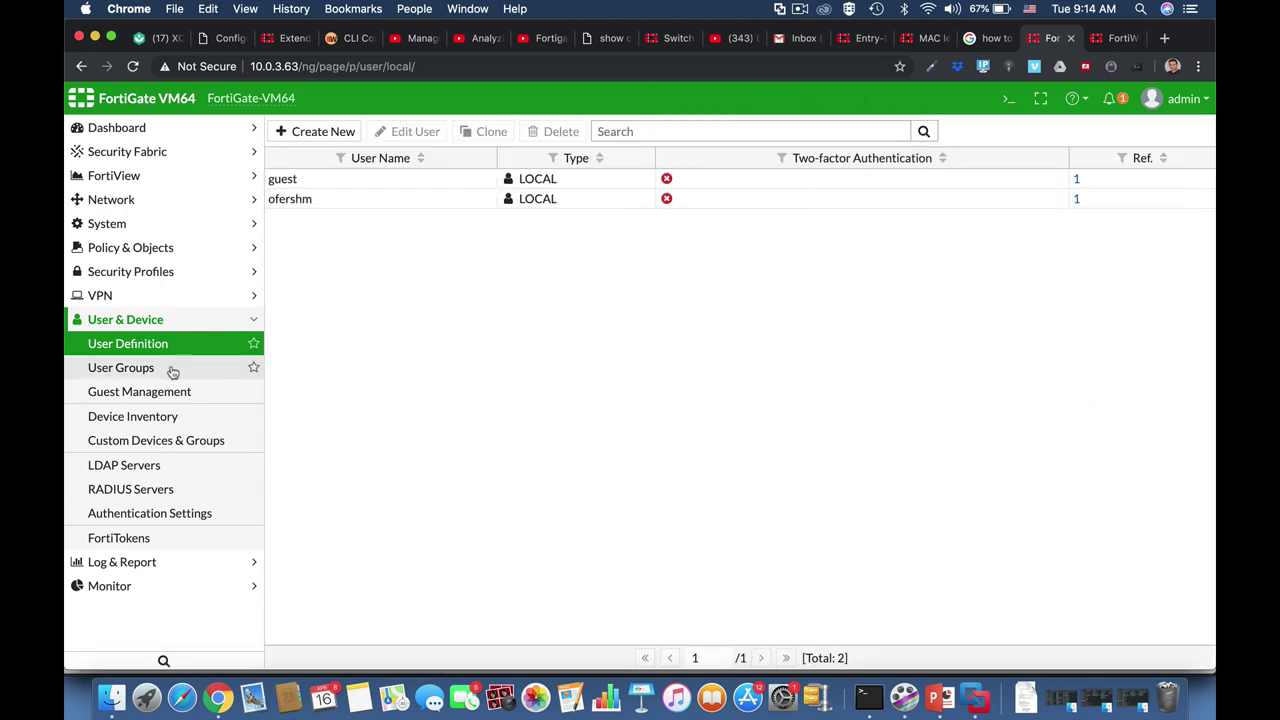
left_click(121, 367)
left_click(280, 234)
left_click(400, 133)
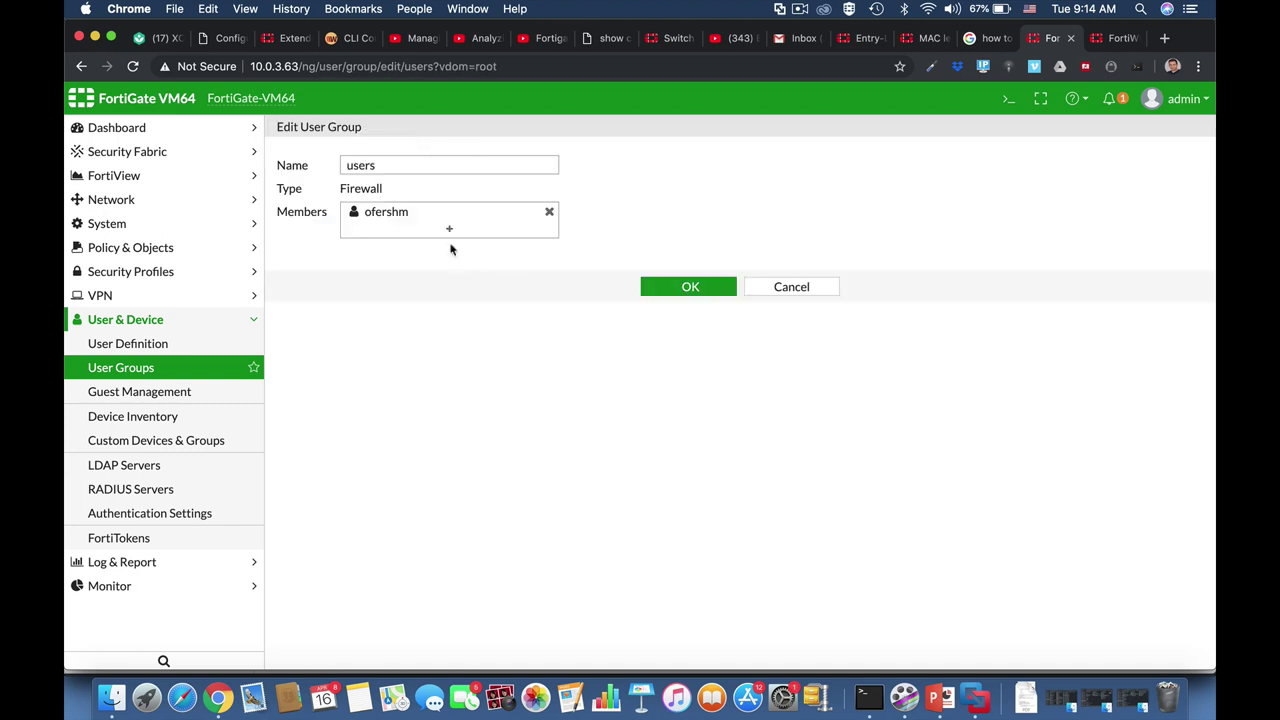
left_click(788, 295)
left_click(130, 247)
- Start a new IPv4 policy 'internet' from LAN (port1) to port2
left_click(116, 271)
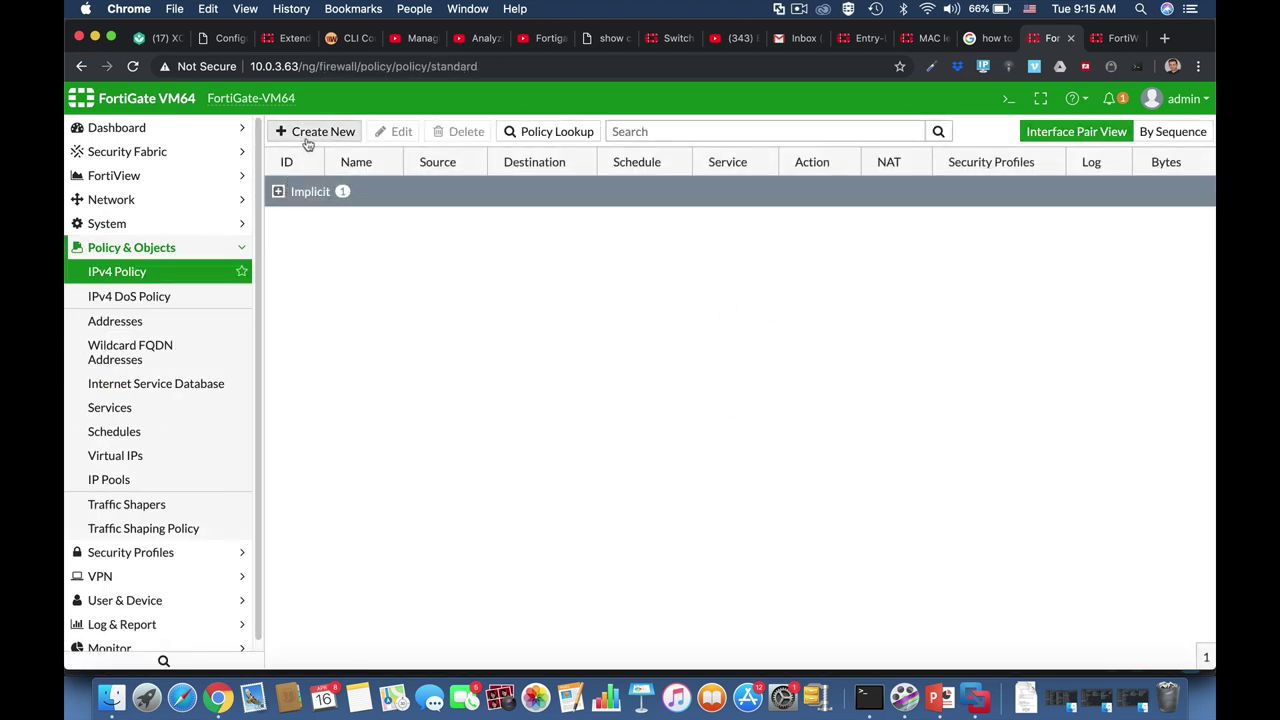
left_click(316, 131)
left_click(479, 200)
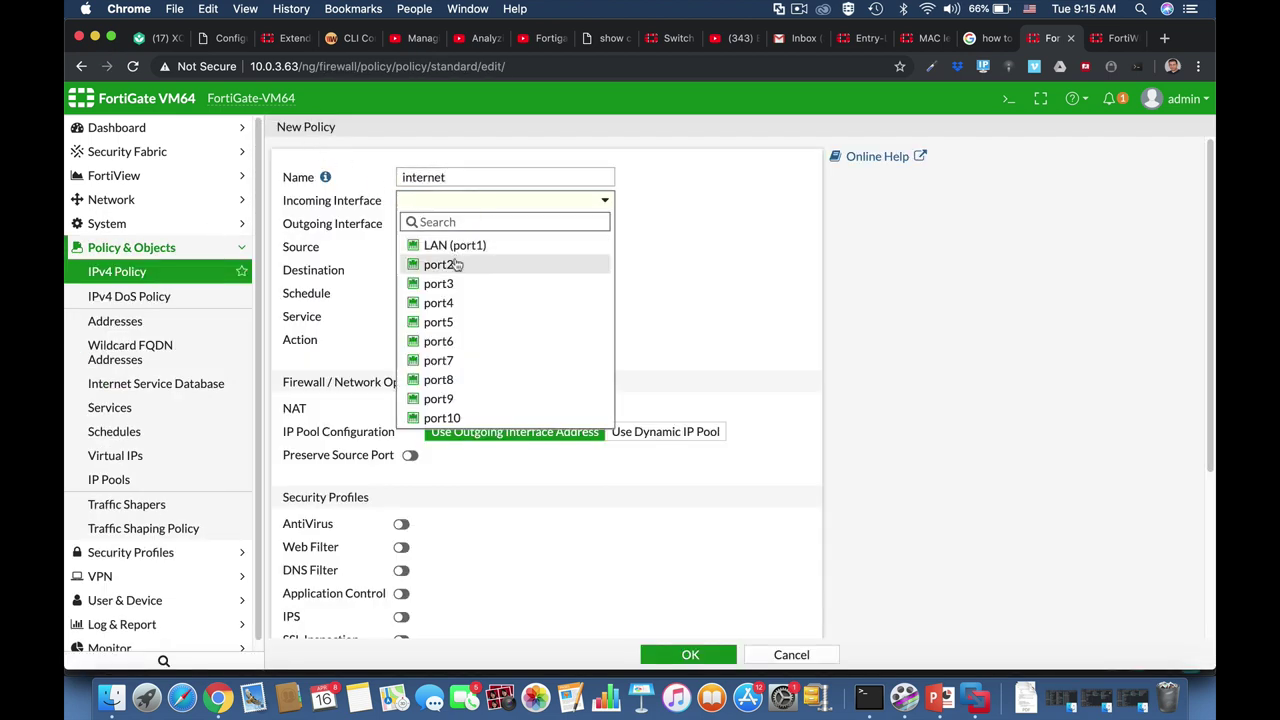
left_click(465, 246)
left_click(480, 223)
left_click(535, 288)
- Set the policy source to all plus ofershm, destination all, service ALL
left_click(505, 247)
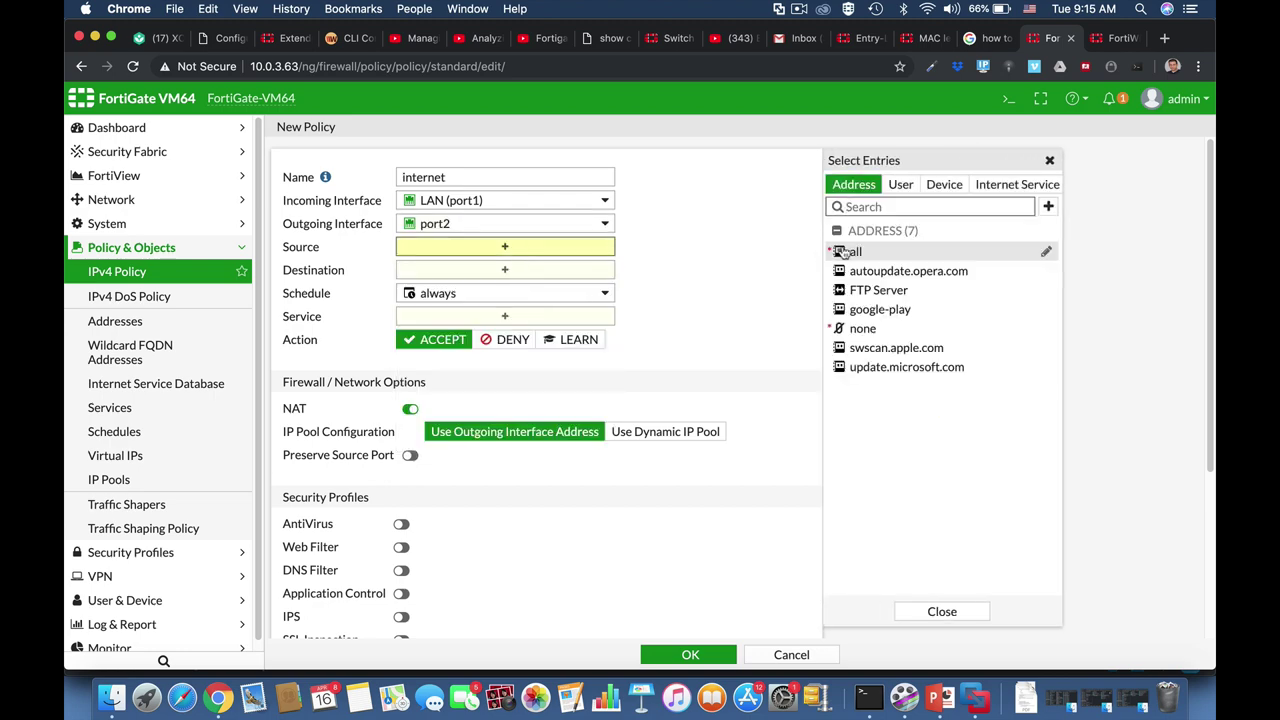
left_click(857, 209)
left_click(900, 183)
left_click(866, 289)
left_click(505, 303)
left_click(860, 250)
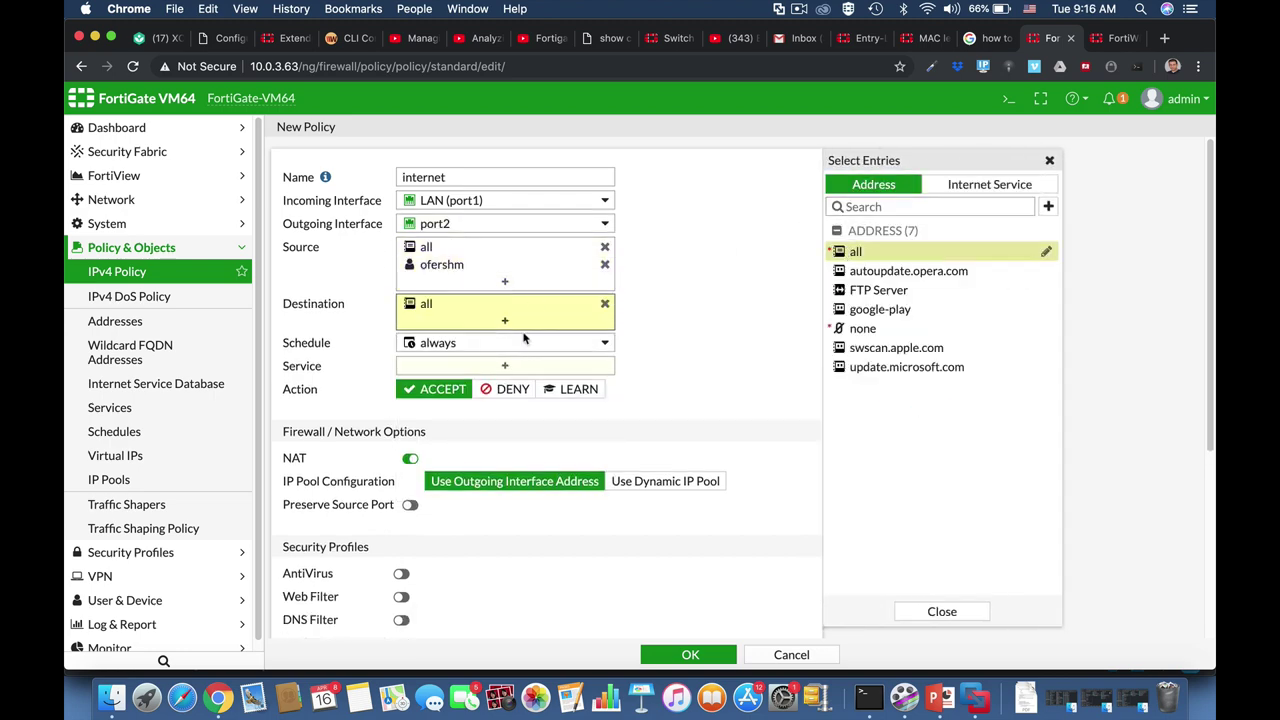
left_click(505, 367)
left_click(866, 248)
scroll(671, 484, "down", 5)
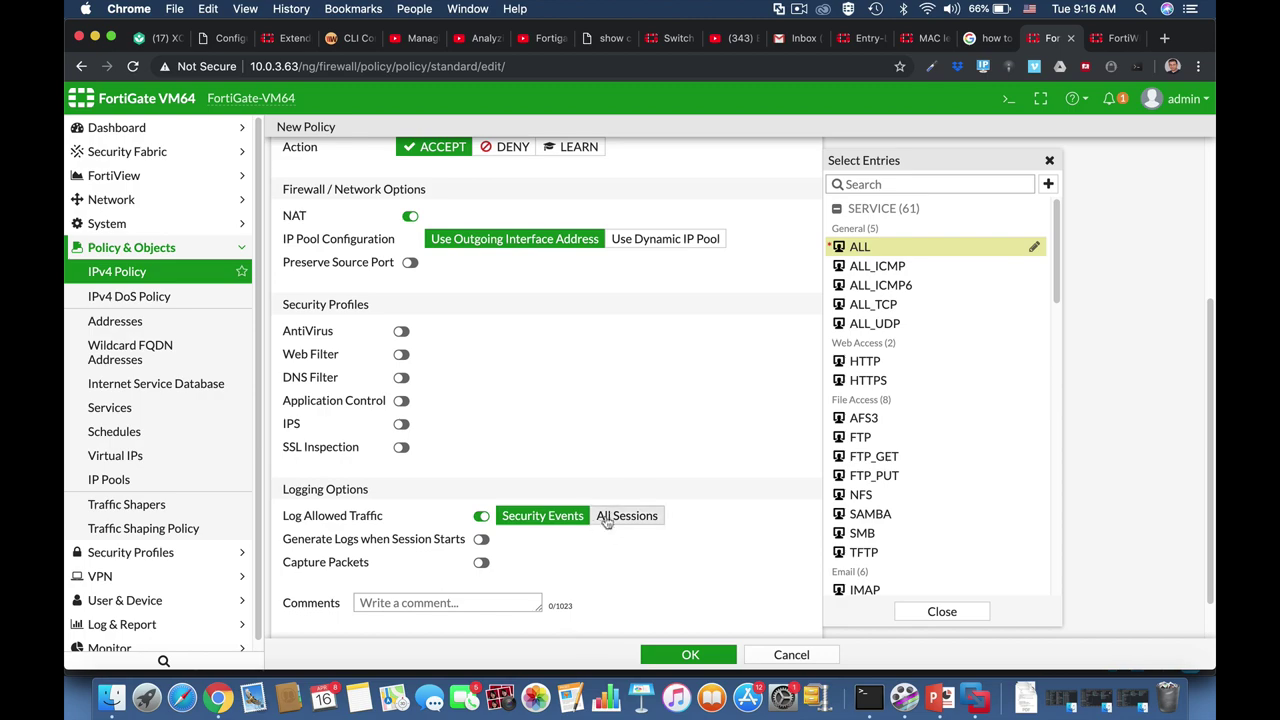